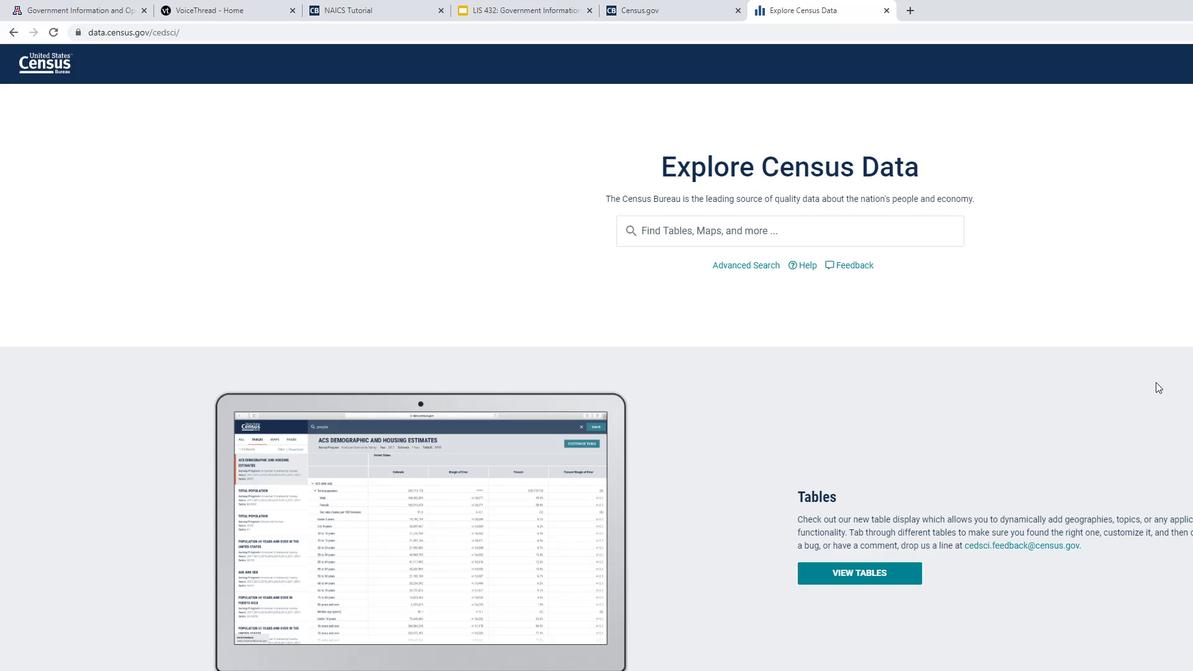
- Switch to the Census.gov site and open its list of all surveys and programs
click(639, 11)
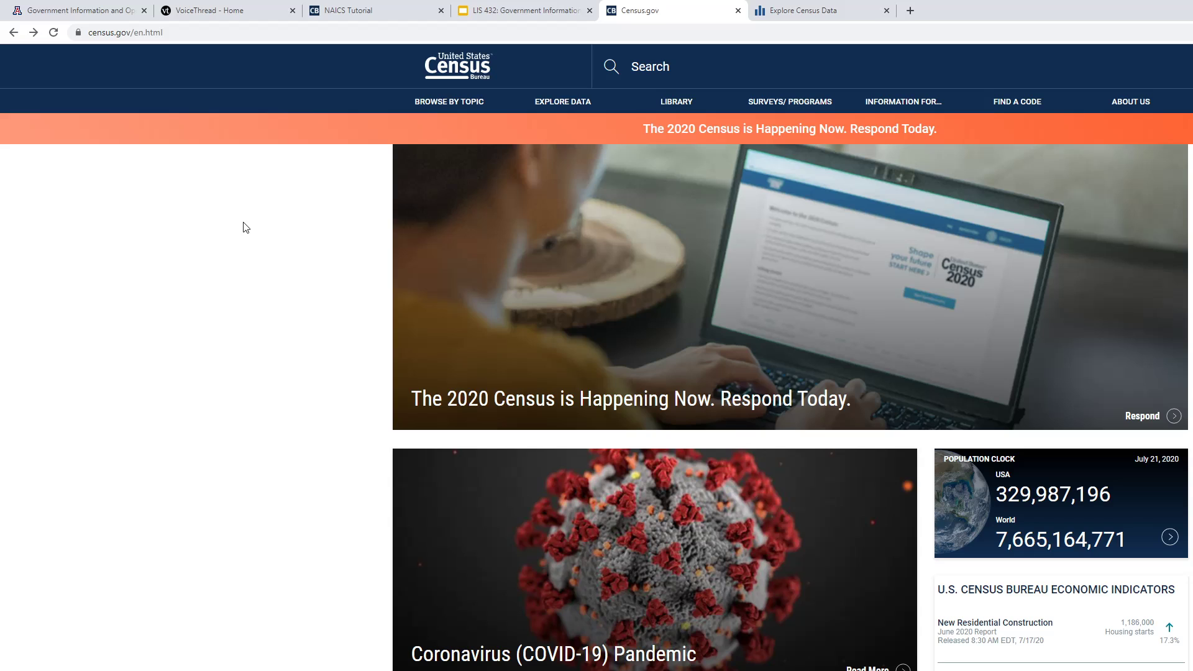
mouse_move(805, 110)
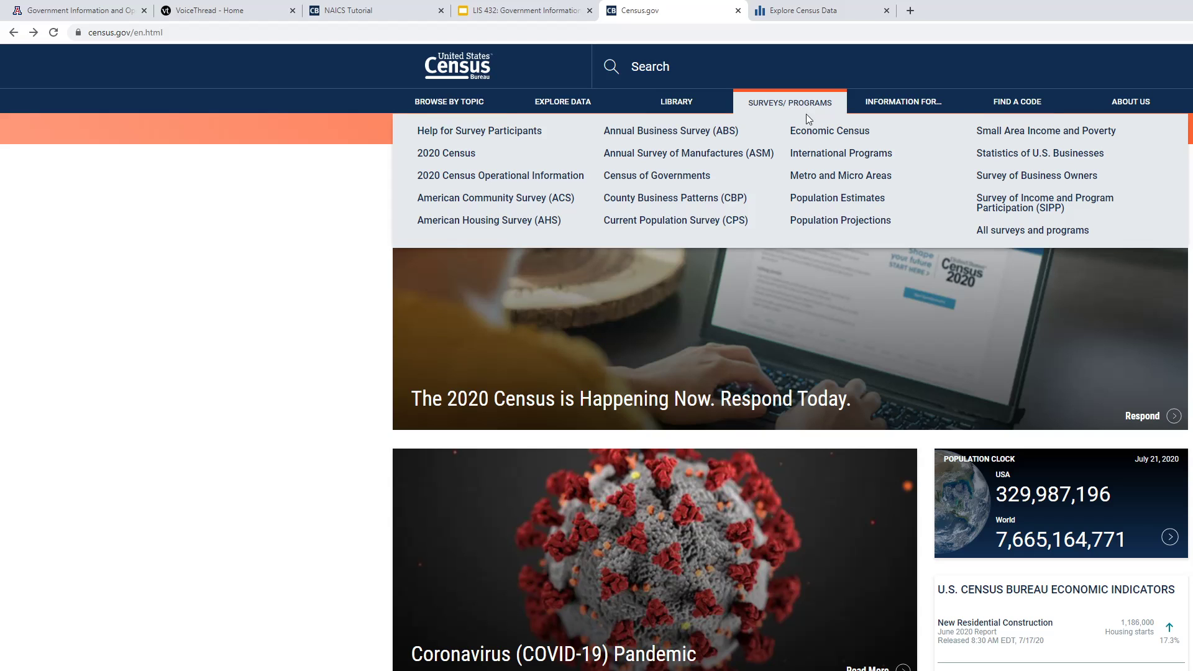
click(1009, 234)
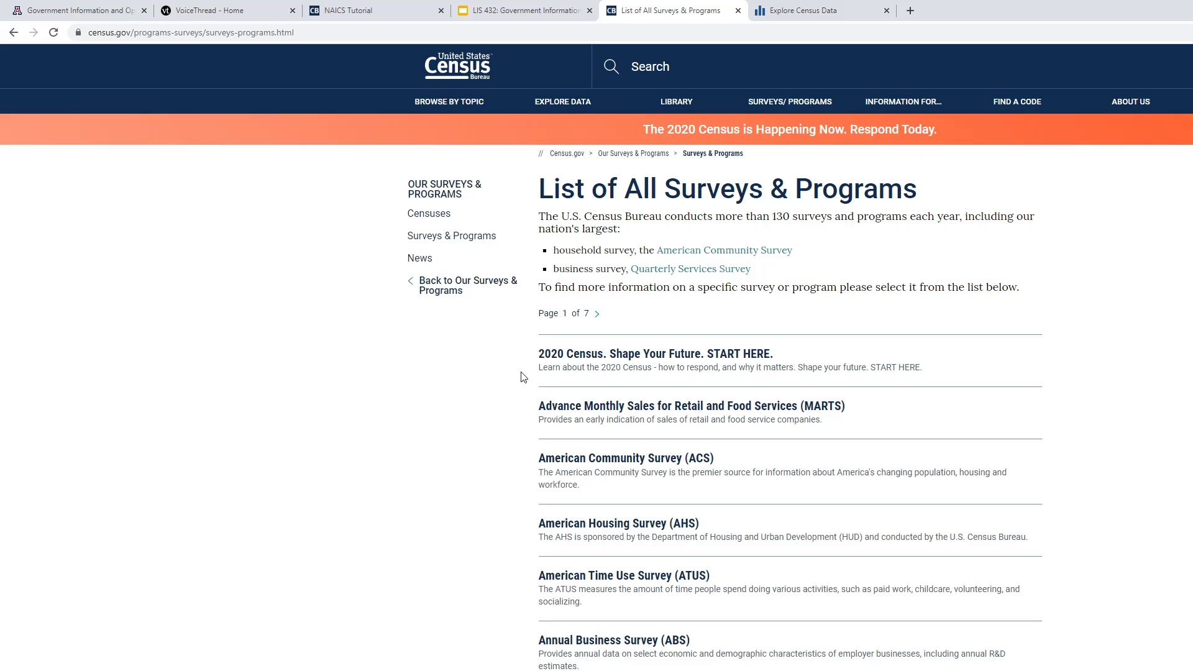
- Look through the surveys and programs listed on pages 1 and 6, reading their names and descriptions
scroll(521, 377, down, 1)
scroll(549, 369, down, 6)
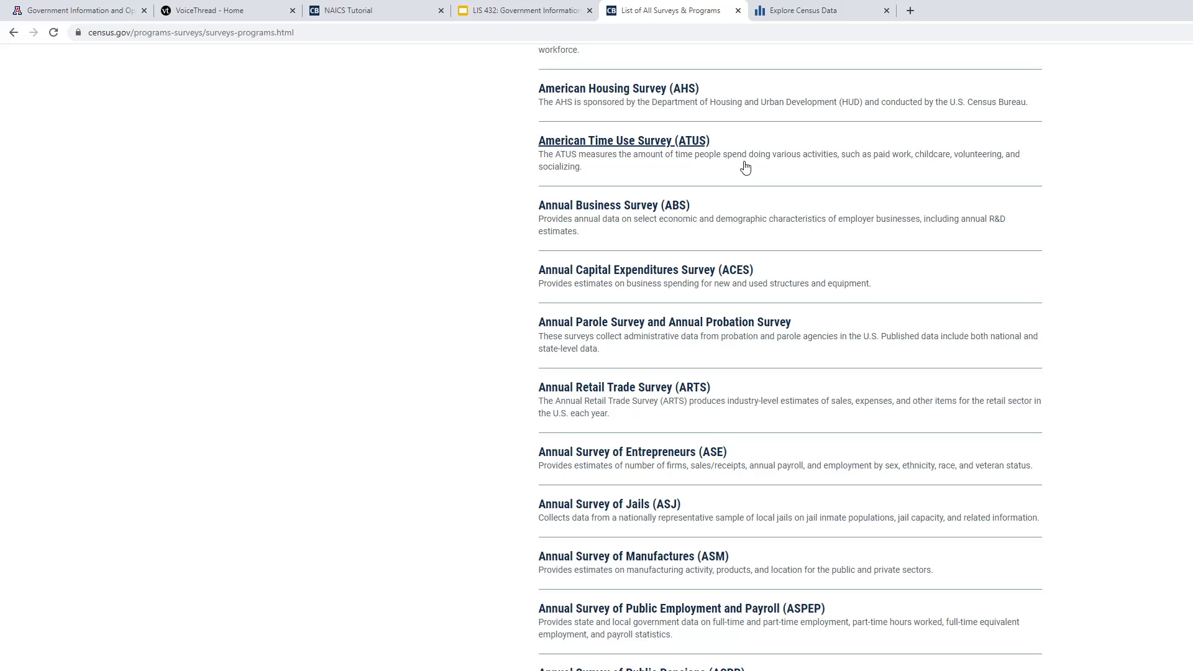
scroll(408, 305, down, 4)
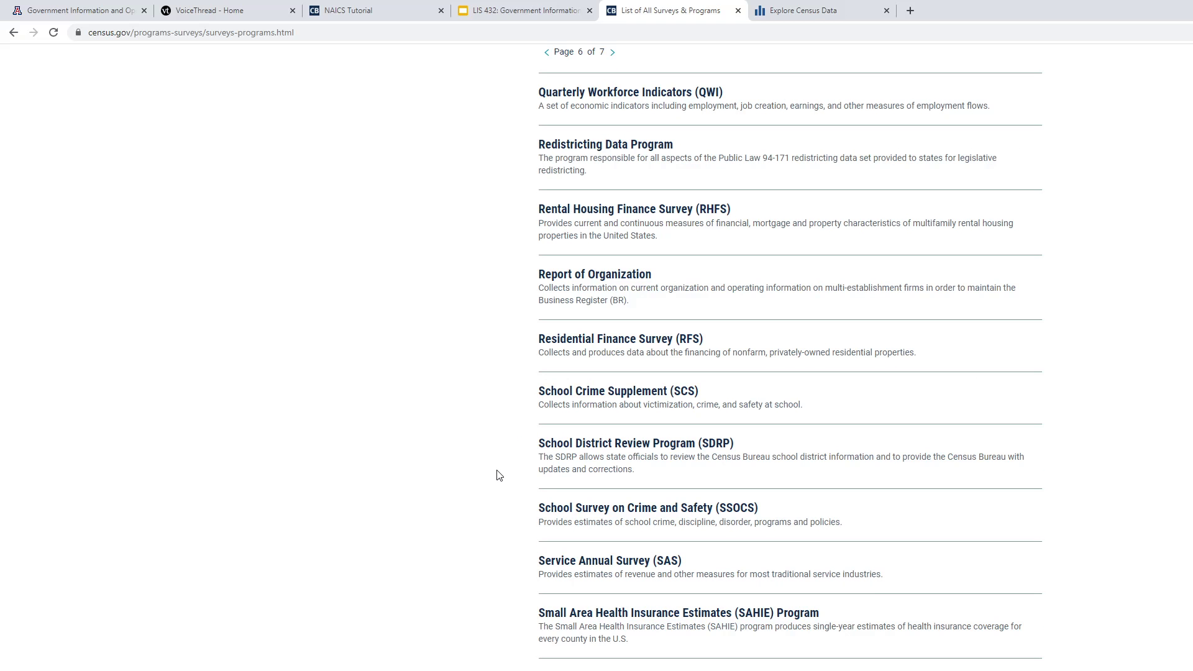
scroll(491, 454, up, 4)
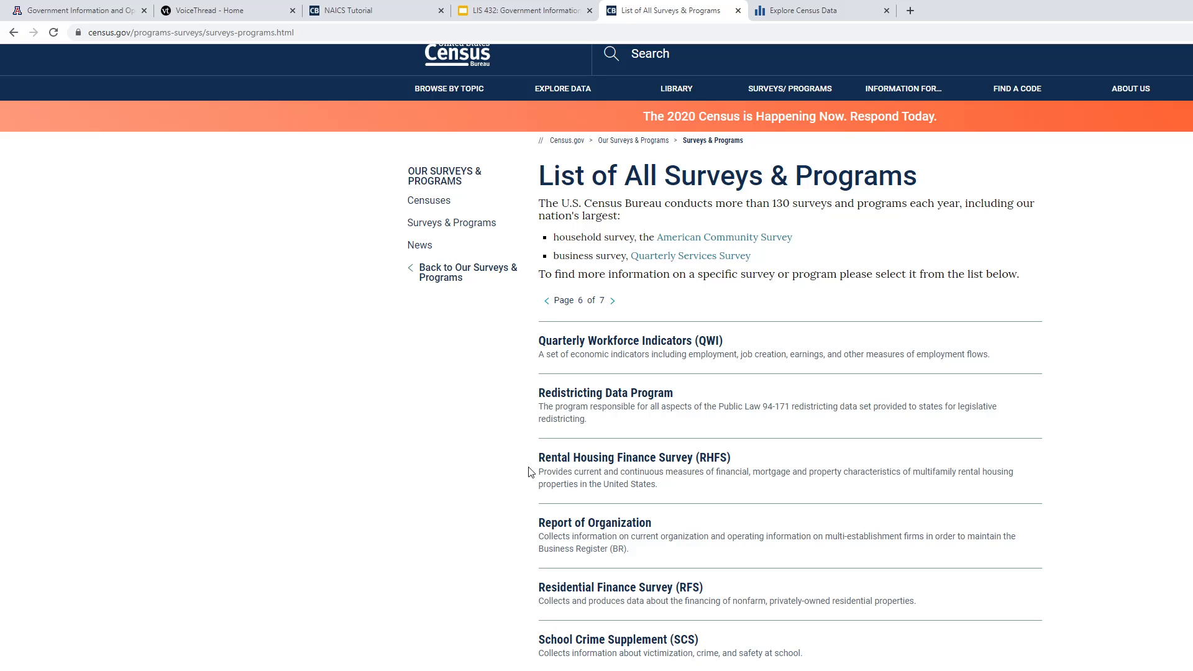
scroll(529, 472, down, 1)
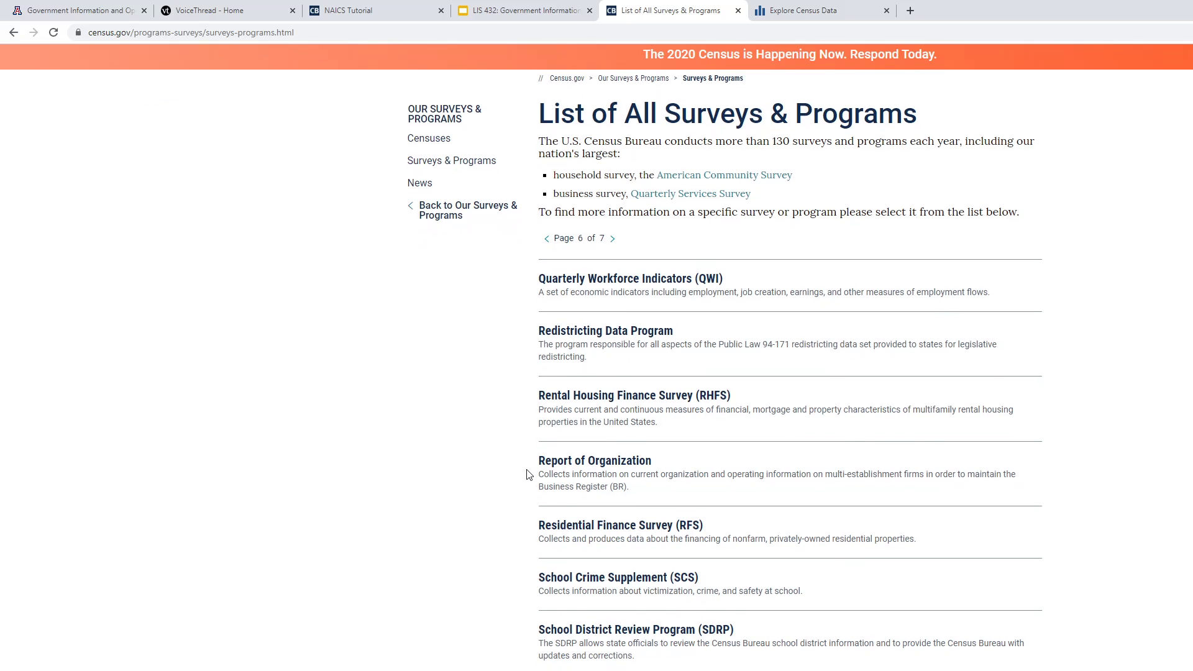
scroll(595, 597, down, 7)
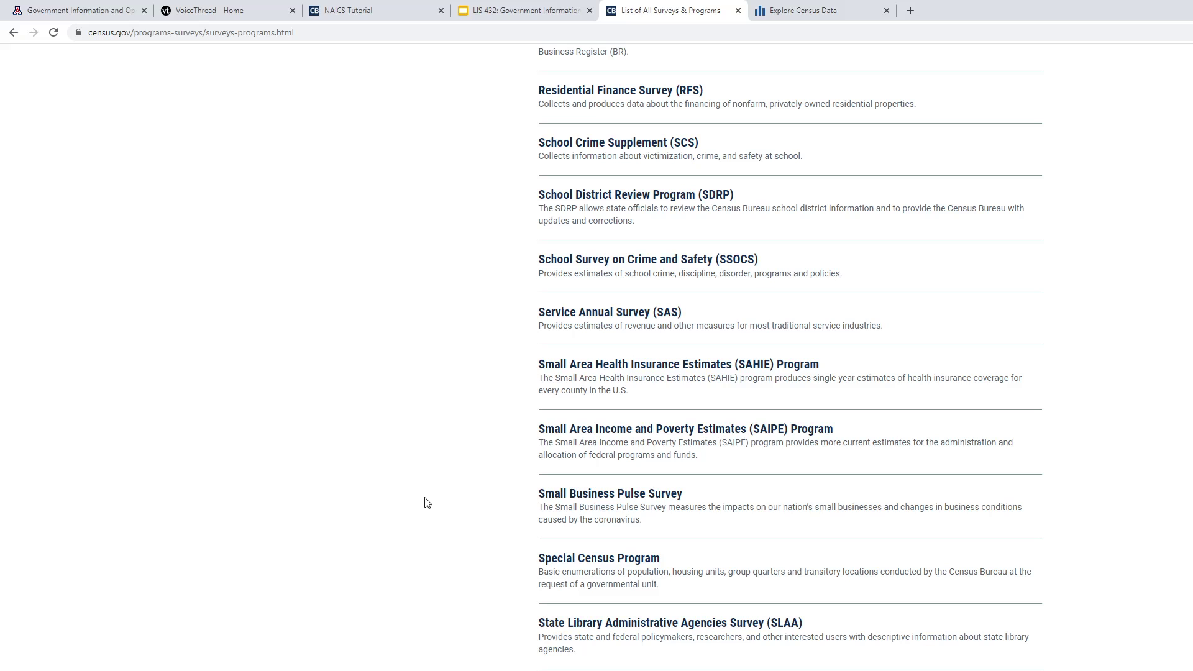
scroll(427, 502, up, 8)
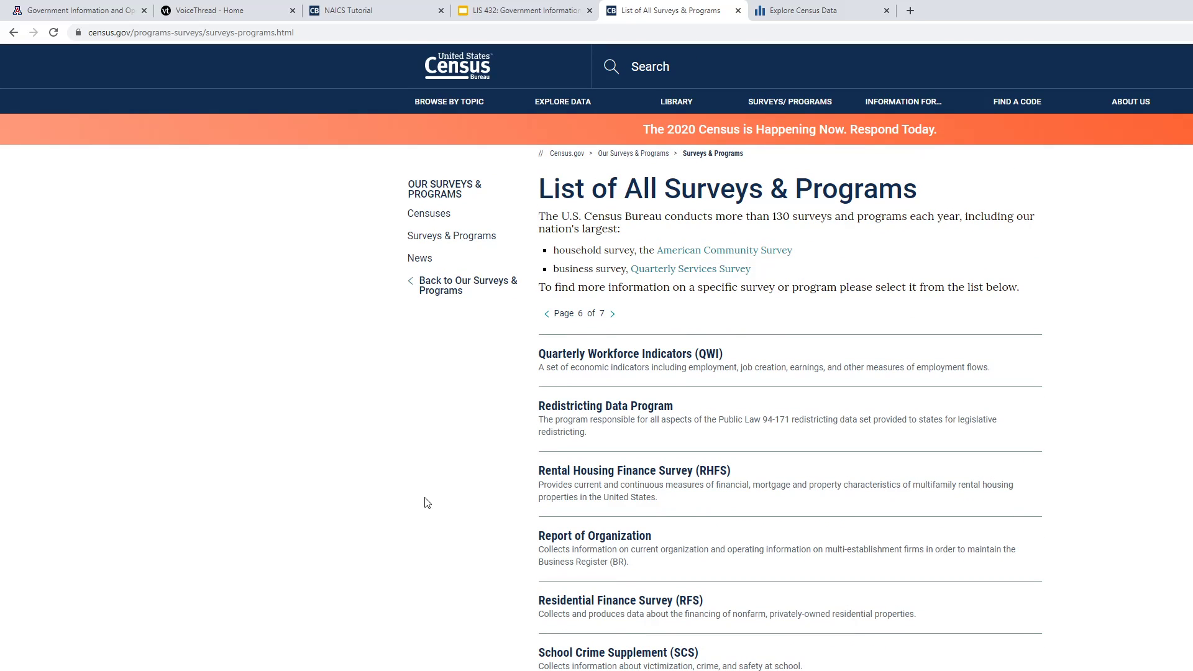
- Open the Explore Data main page on Census.gov and look over its data resources and data tools
click(819, 10)
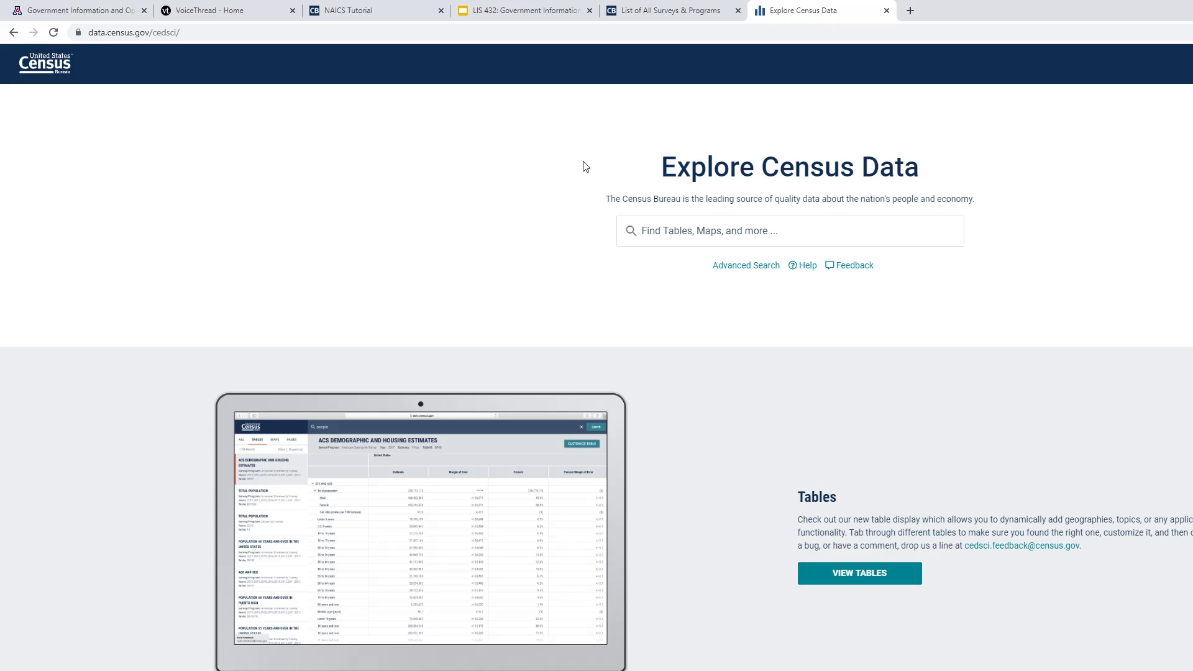
click(657, 15)
mouse_move(563, 101)
mouse_move(504, 103)
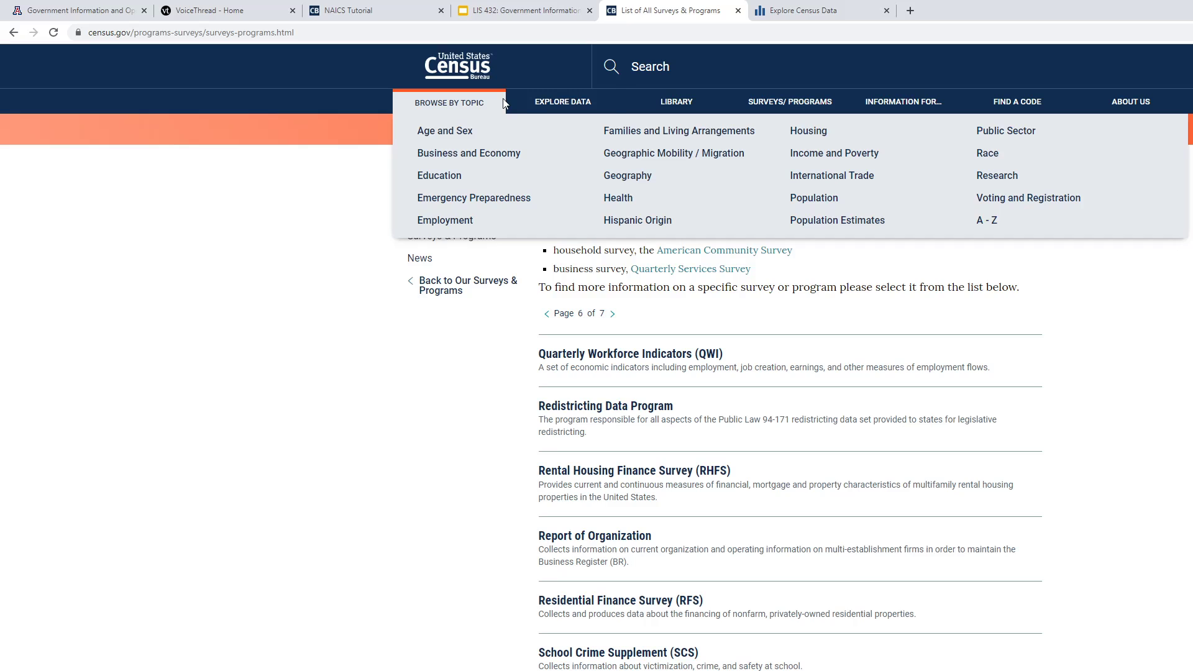
click(563, 106)
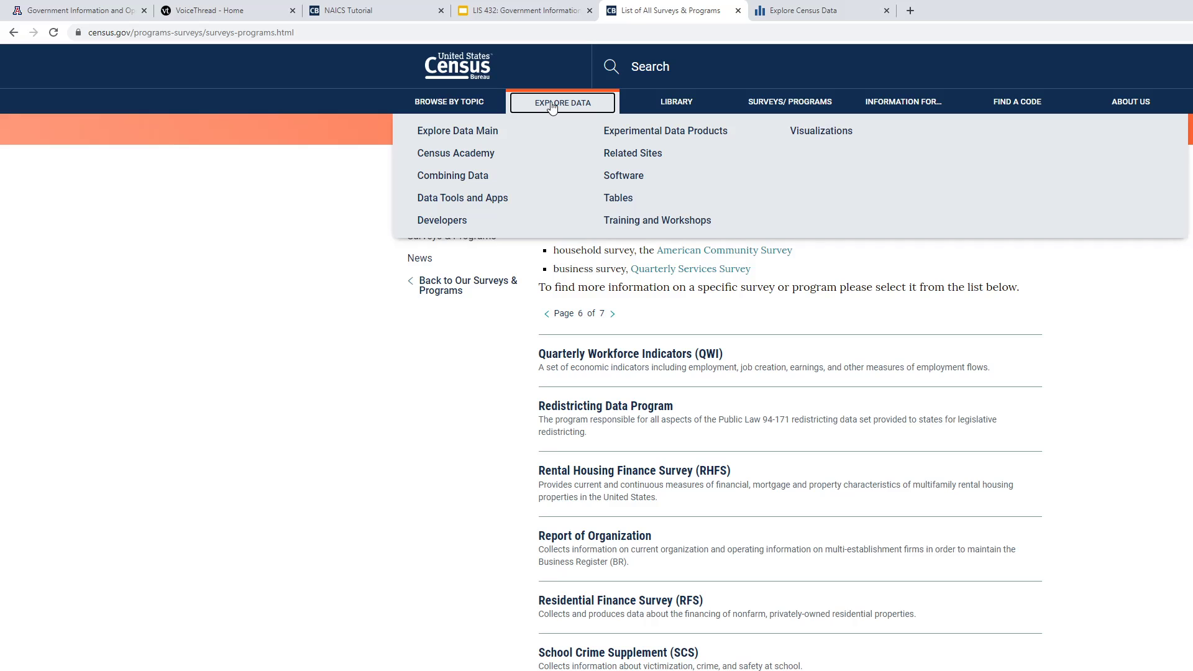
click(484, 138)
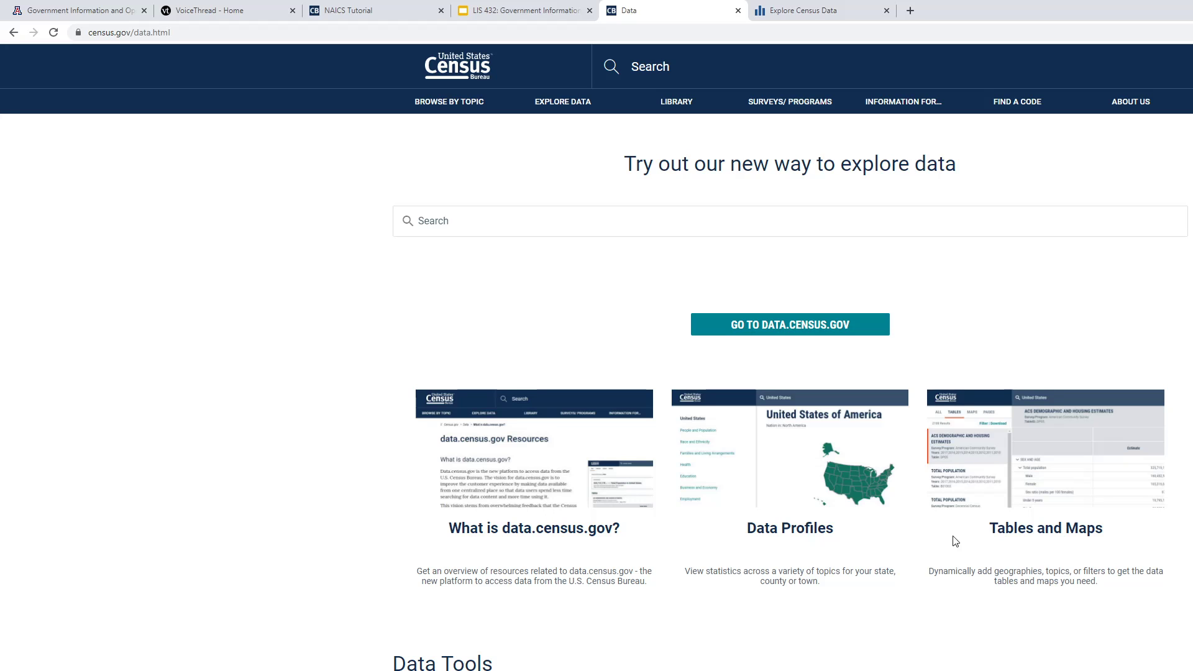
scroll(1093, 540, down, 5)
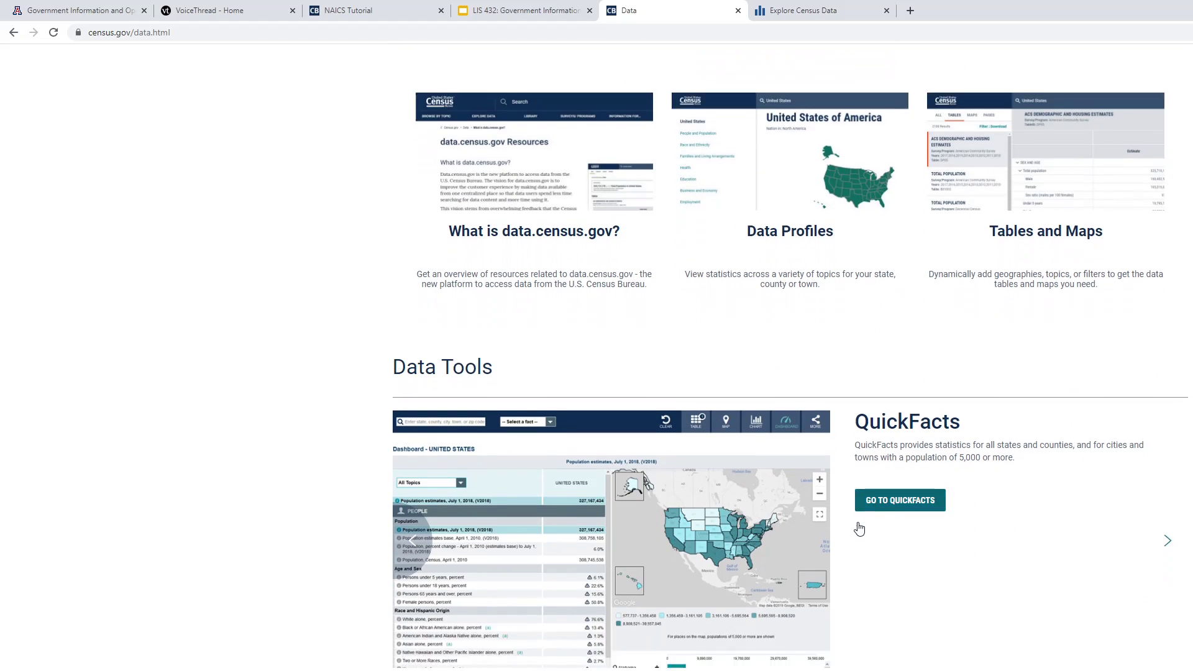
scroll(346, 445, down, 6)
scroll(273, 348, up, 4)
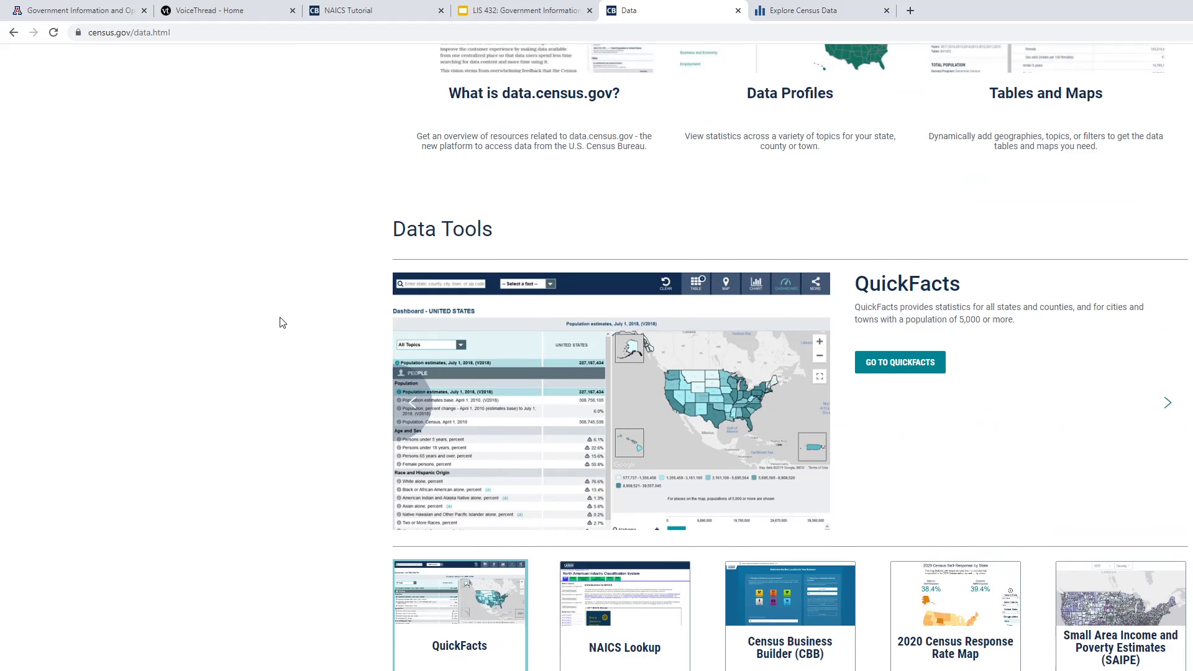
scroll(280, 322, up, 7)
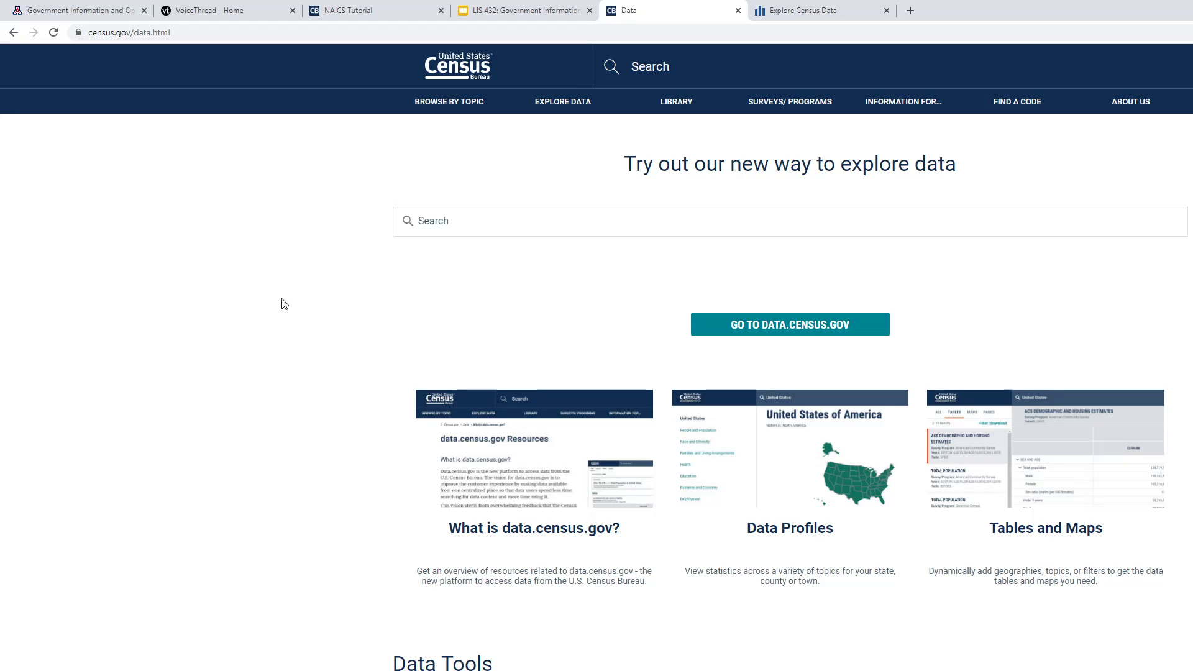
- Open Advanced Search on data.census.gov and browse the Business and Economy, Employment, and Populations and People topic filters
click(831, 10)
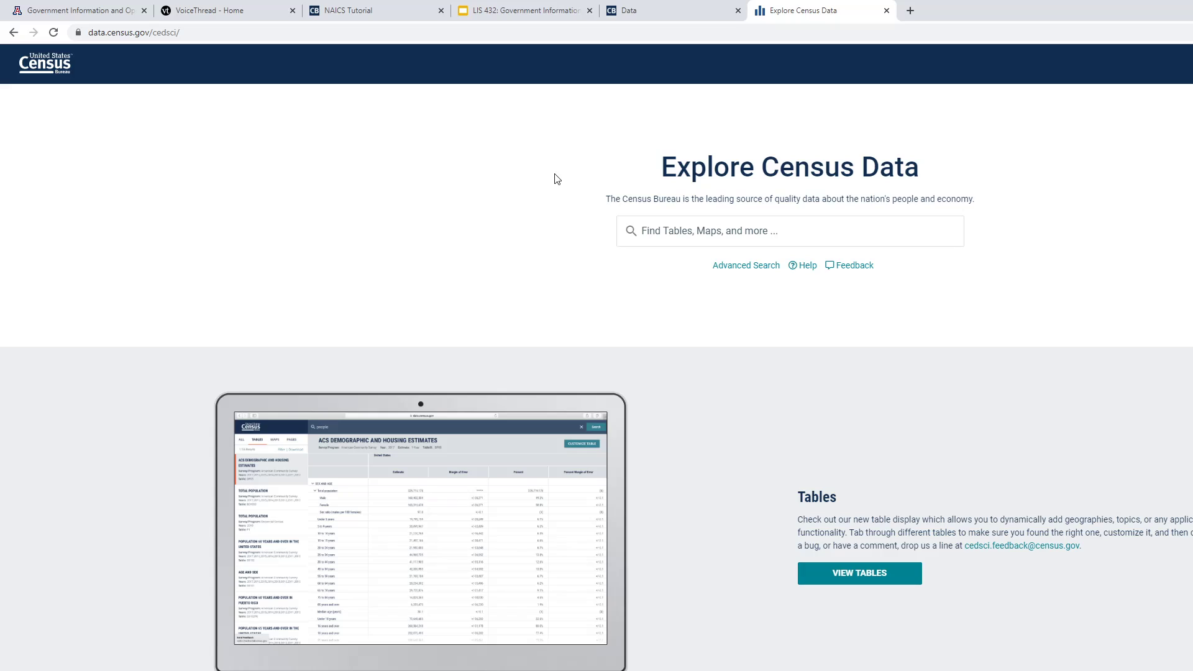
click(746, 267)
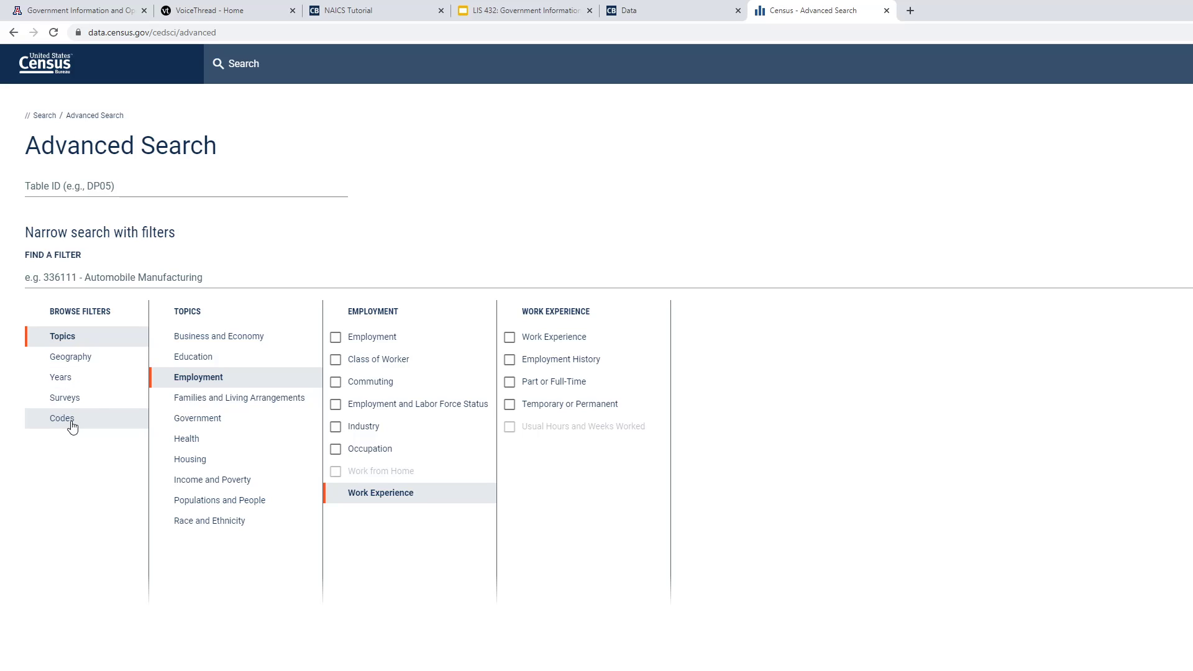
click(63, 339)
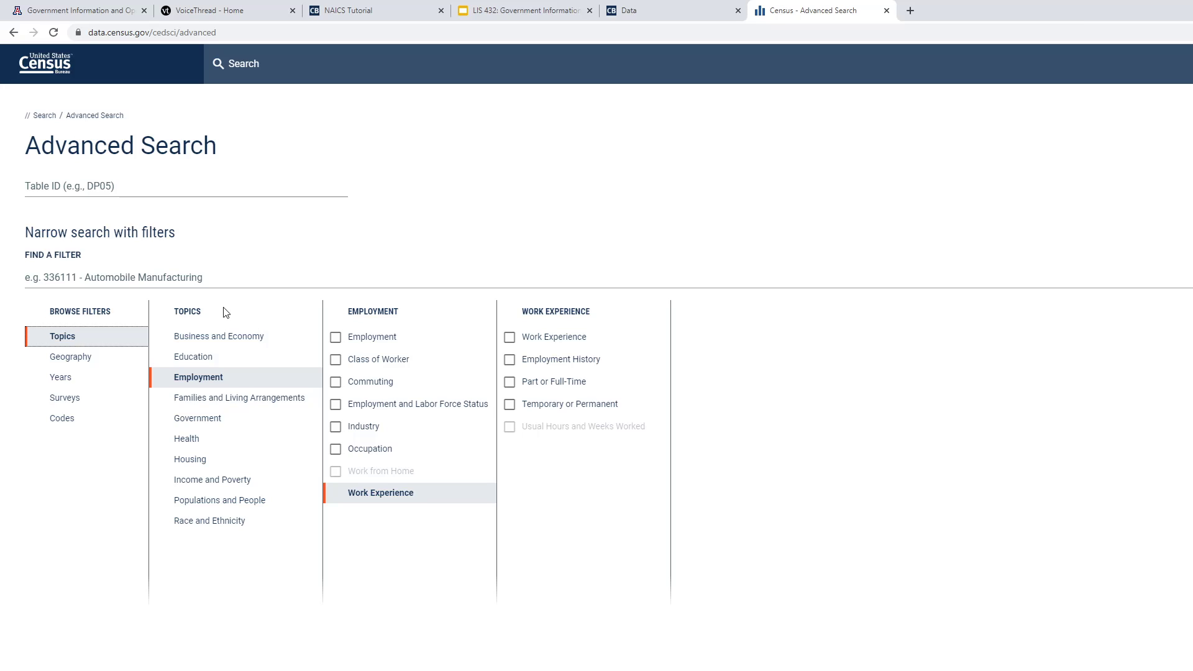
click(242, 341)
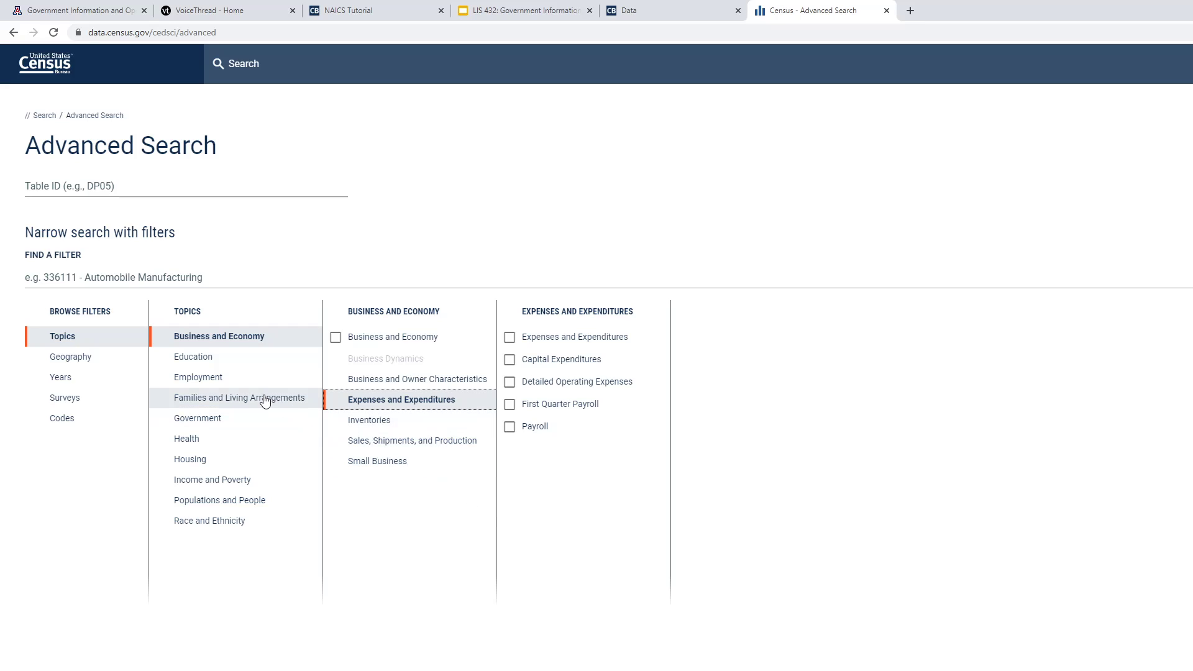
click(205, 381)
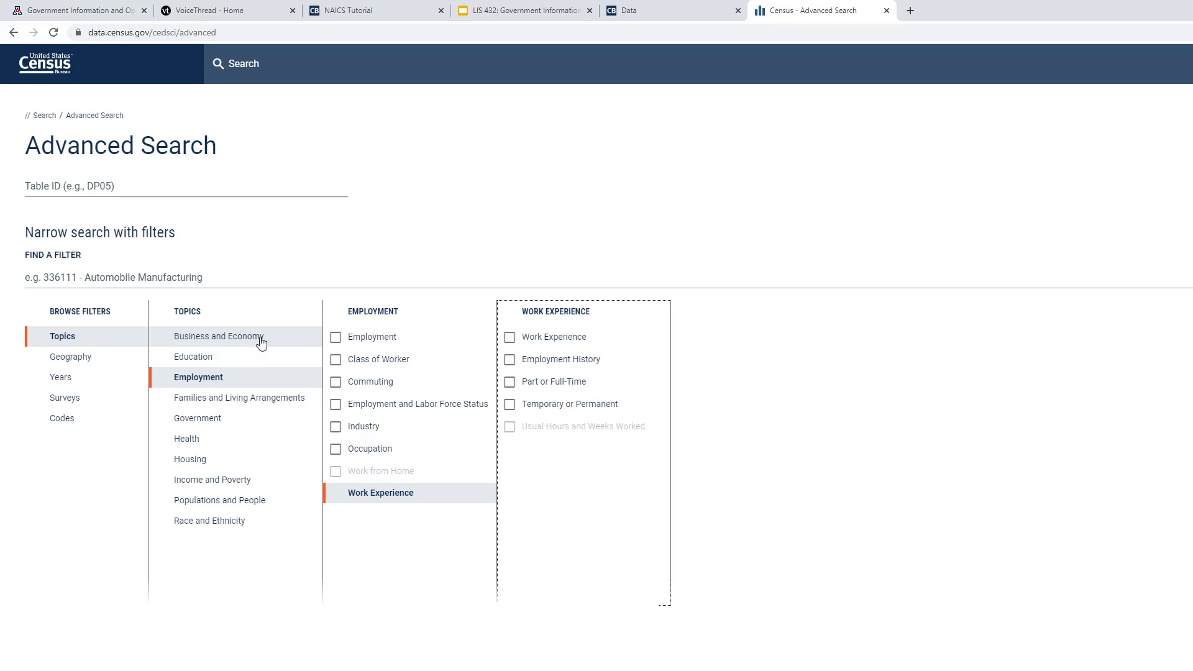
click(219, 508)
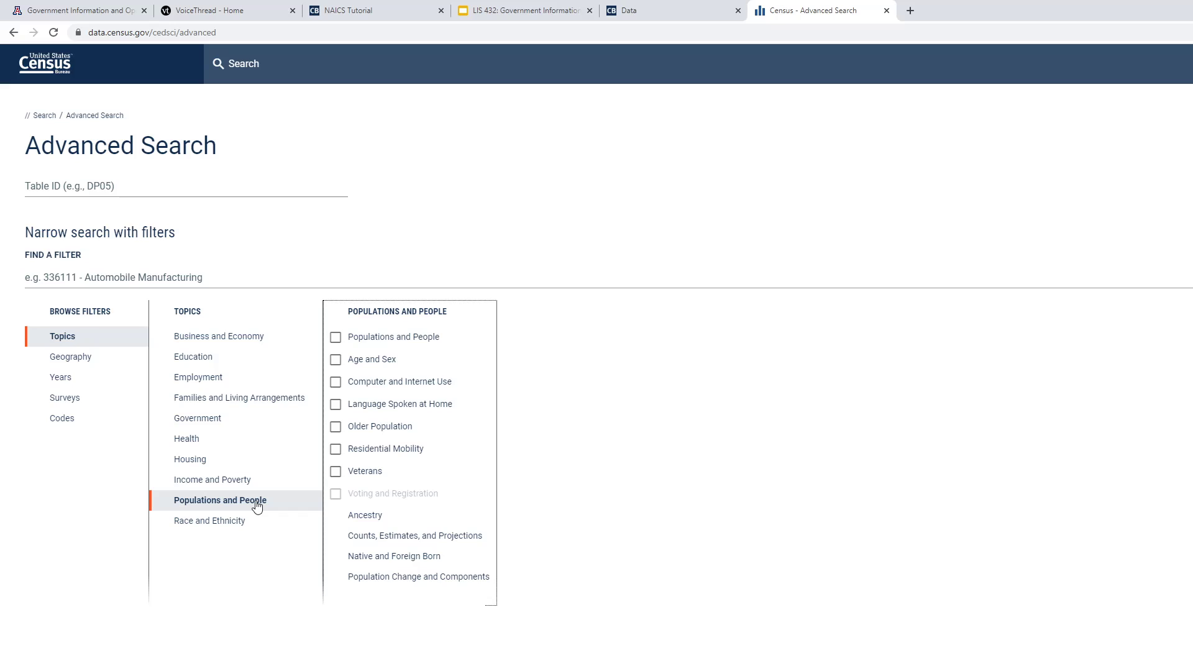
- Select the Native Hawaiian and Pacific Islander filter within the Race and Ethnicity topic
click(215, 524)
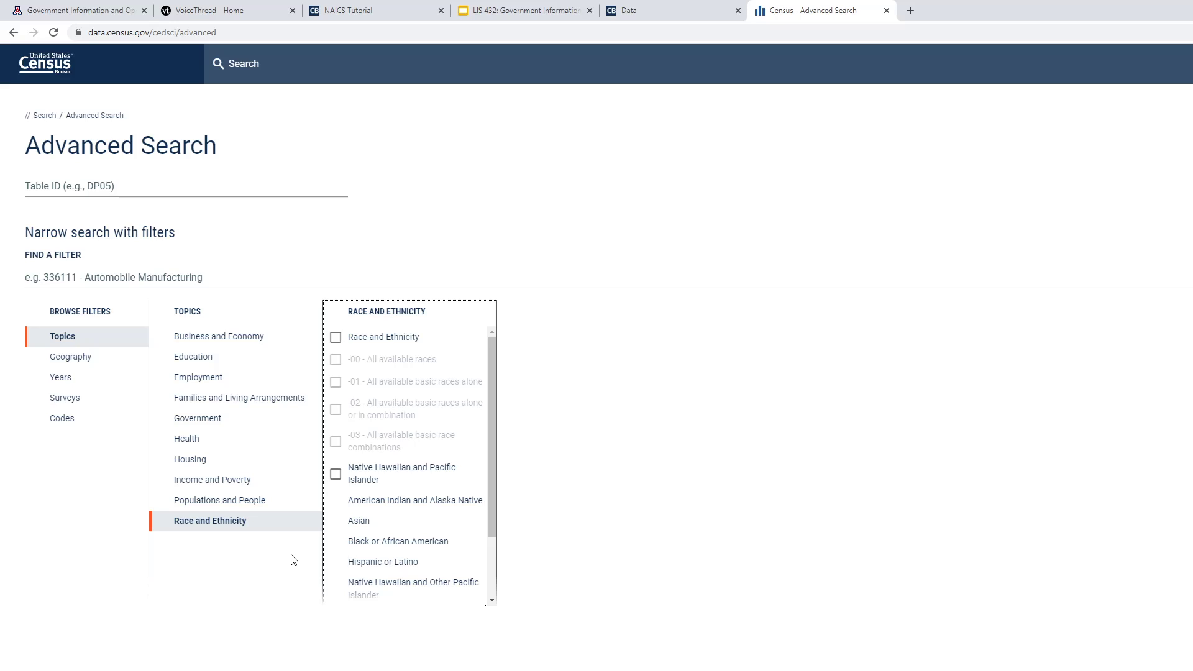
click(336, 476)
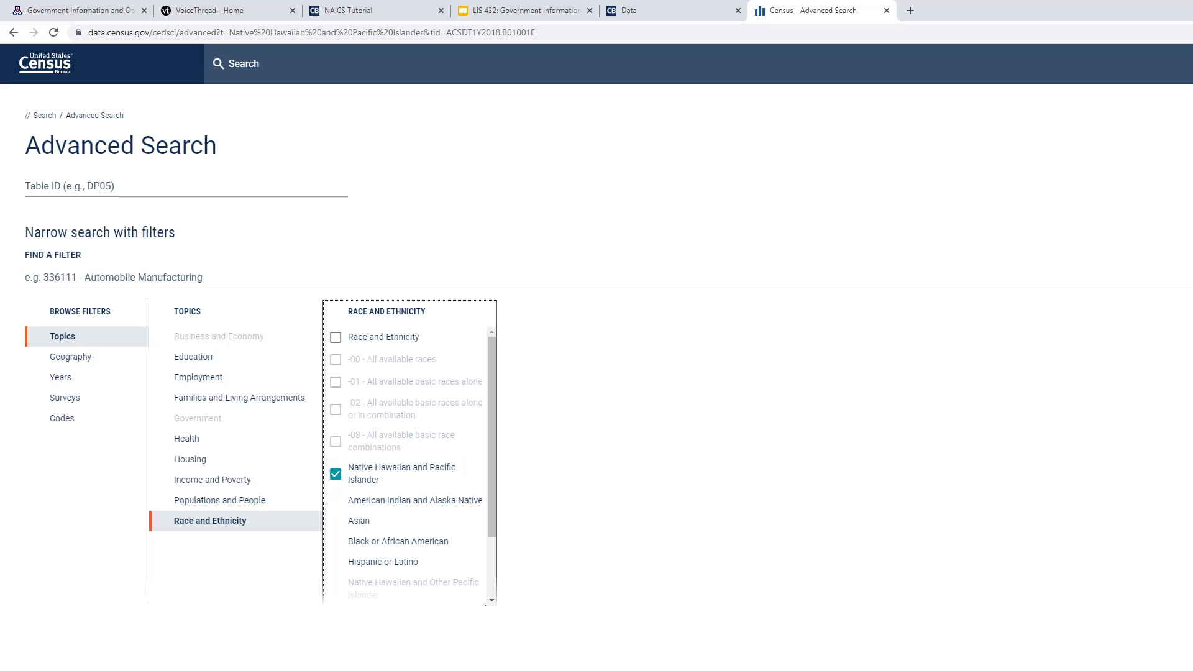
- Select the Children filter within Families and Living Arrangements, and clear all filter selections
scroll(410, 373, down, 2)
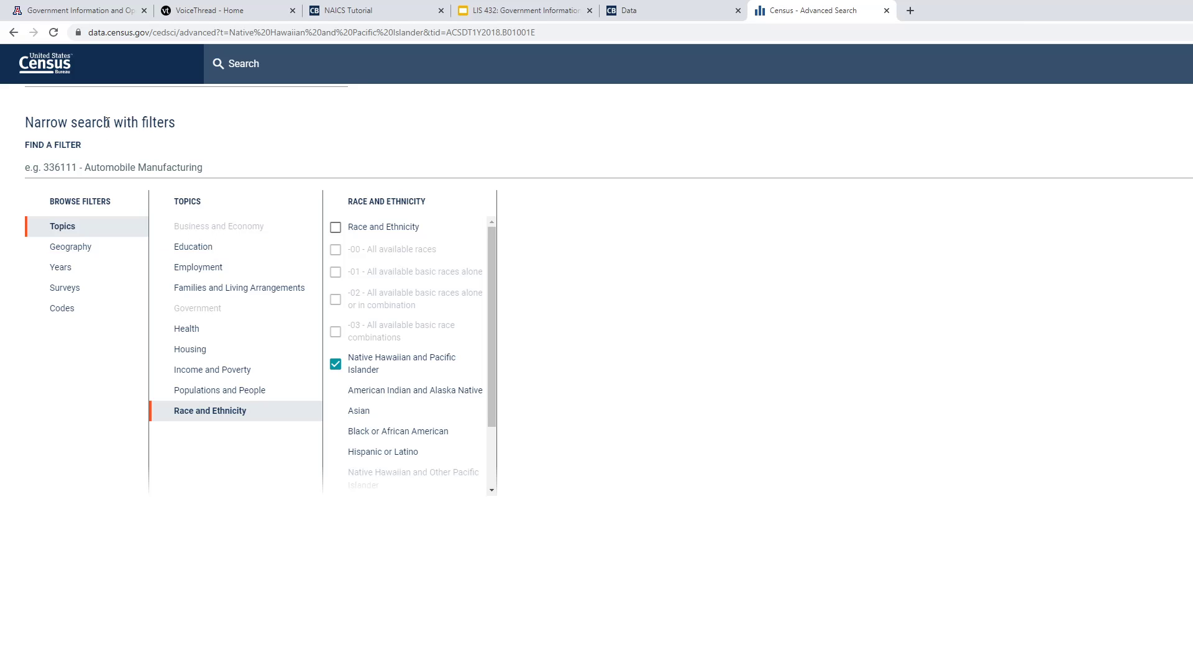
click(261, 297)
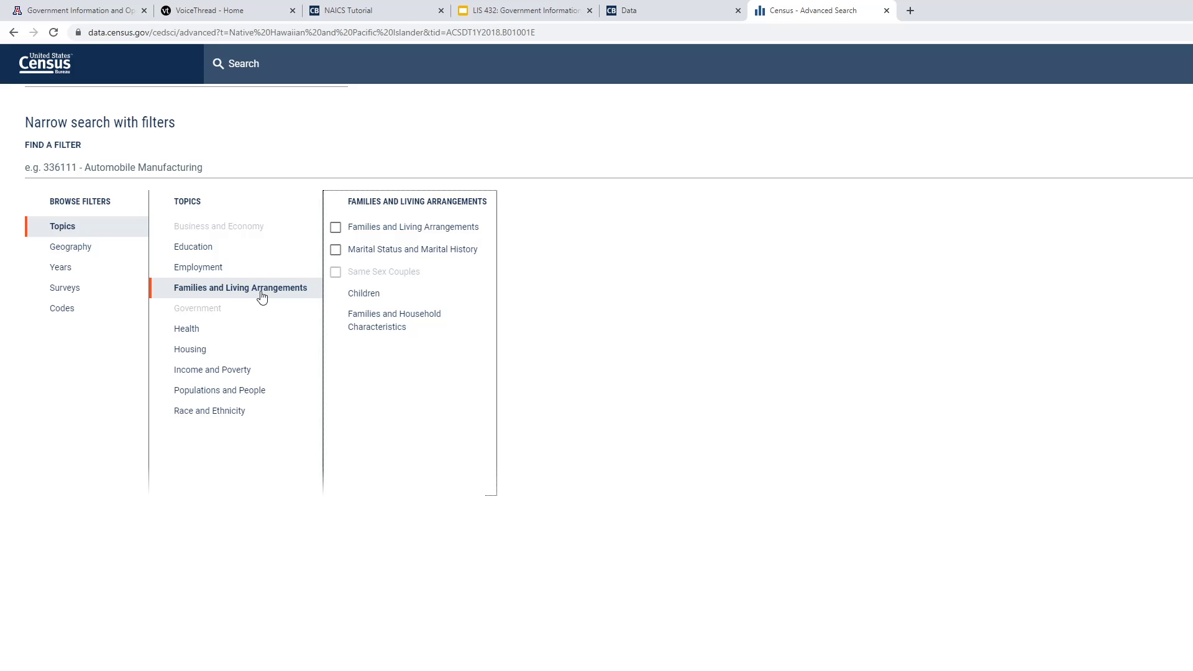
click(361, 298)
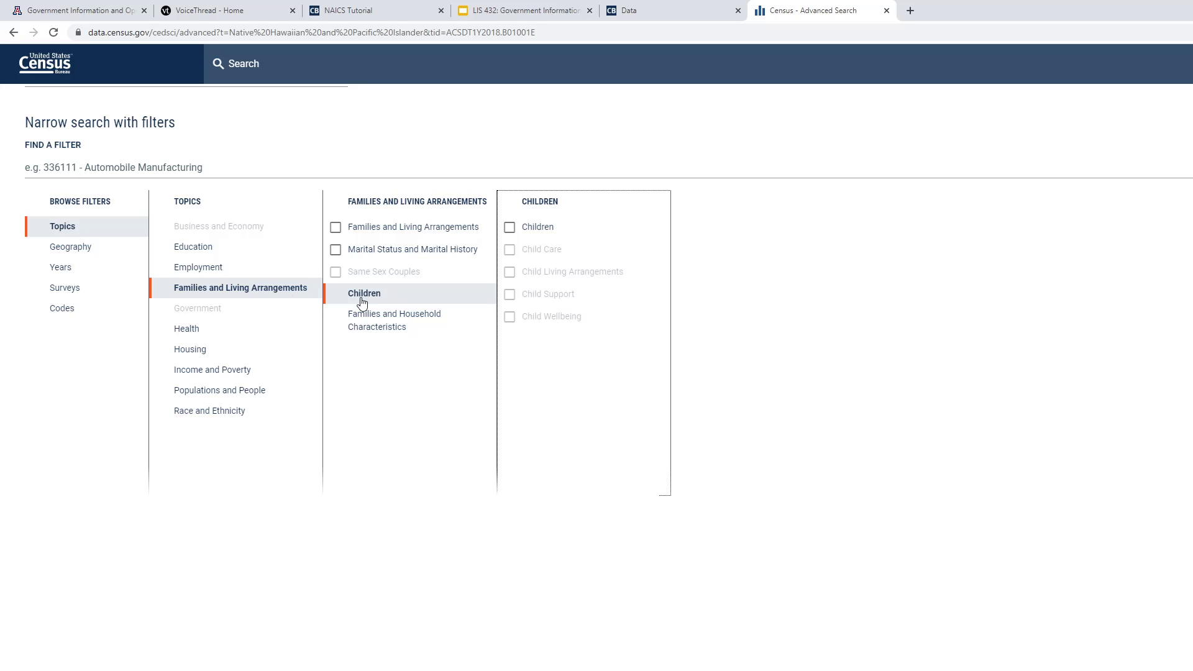
click(511, 230)
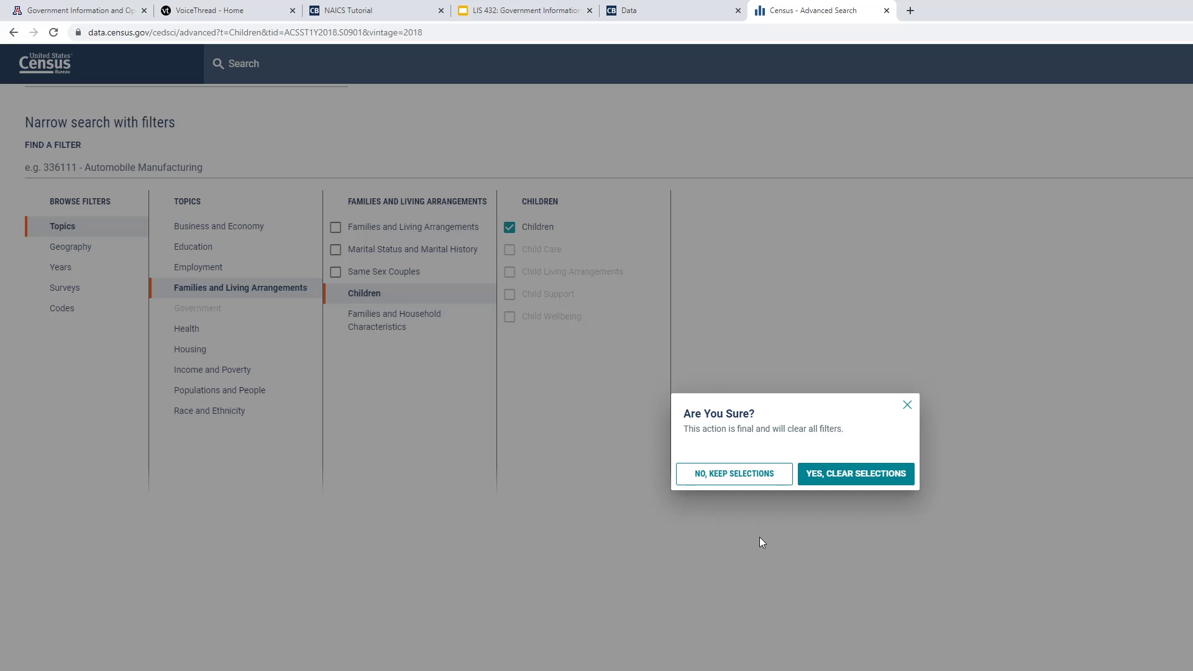
click(820, 479)
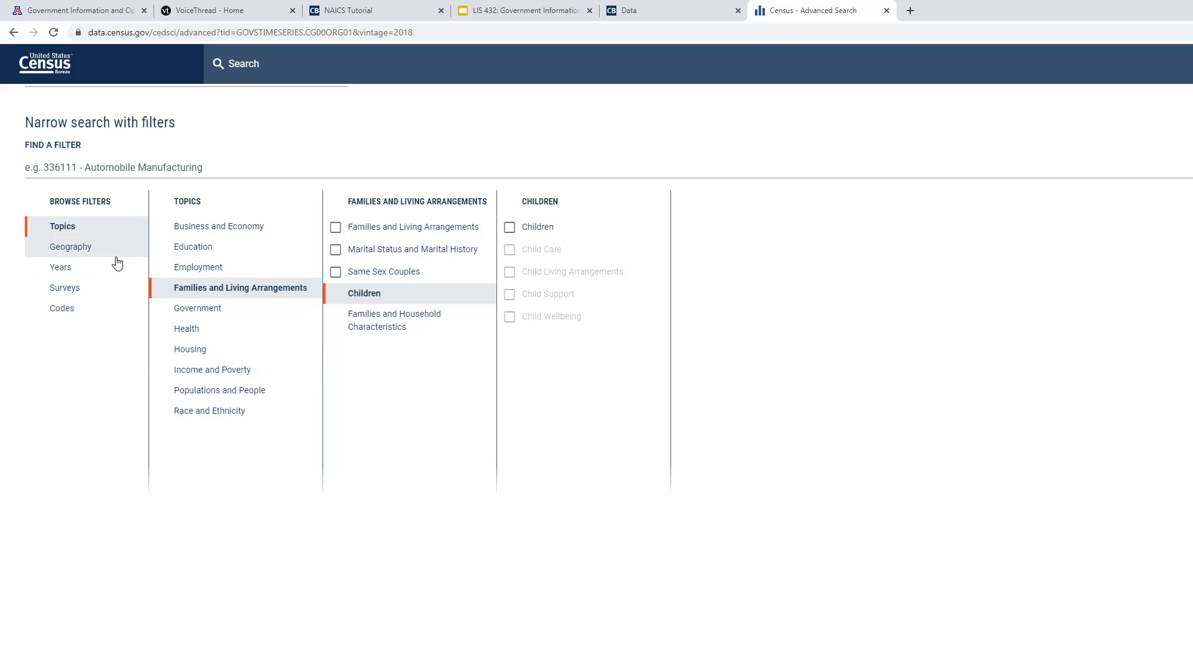
- Browse the geography filters and open the list of areas for Metropolitan Statistical Area/Micropolitan Statistical Area
click(73, 249)
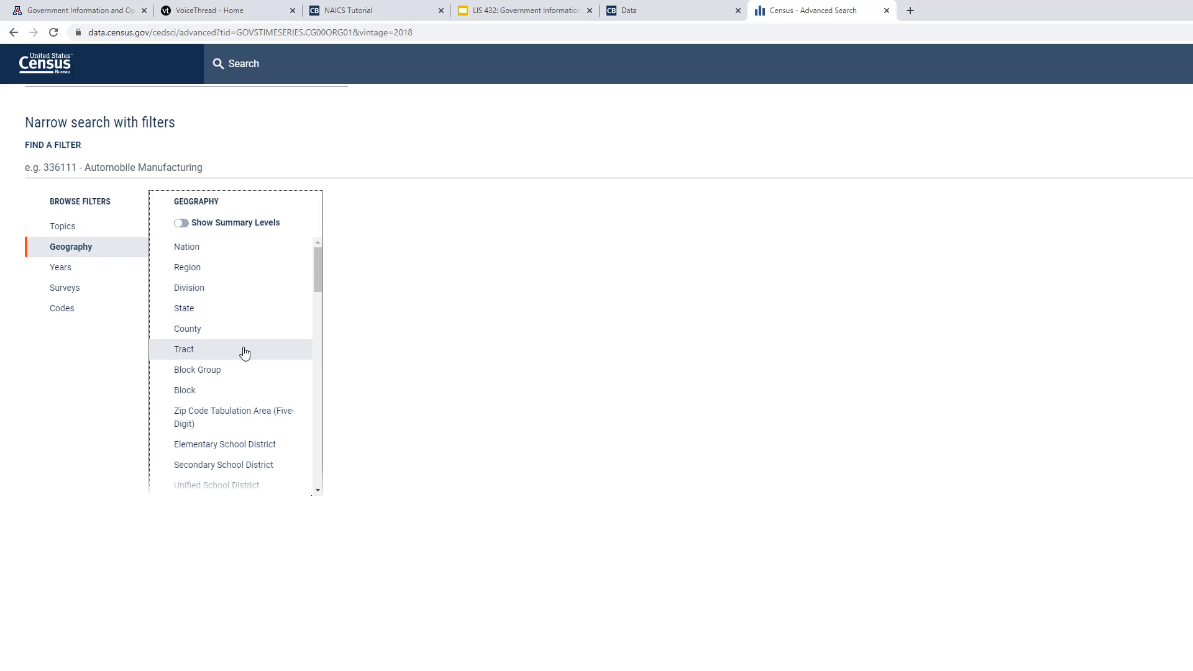
scroll(253, 444, down, 1)
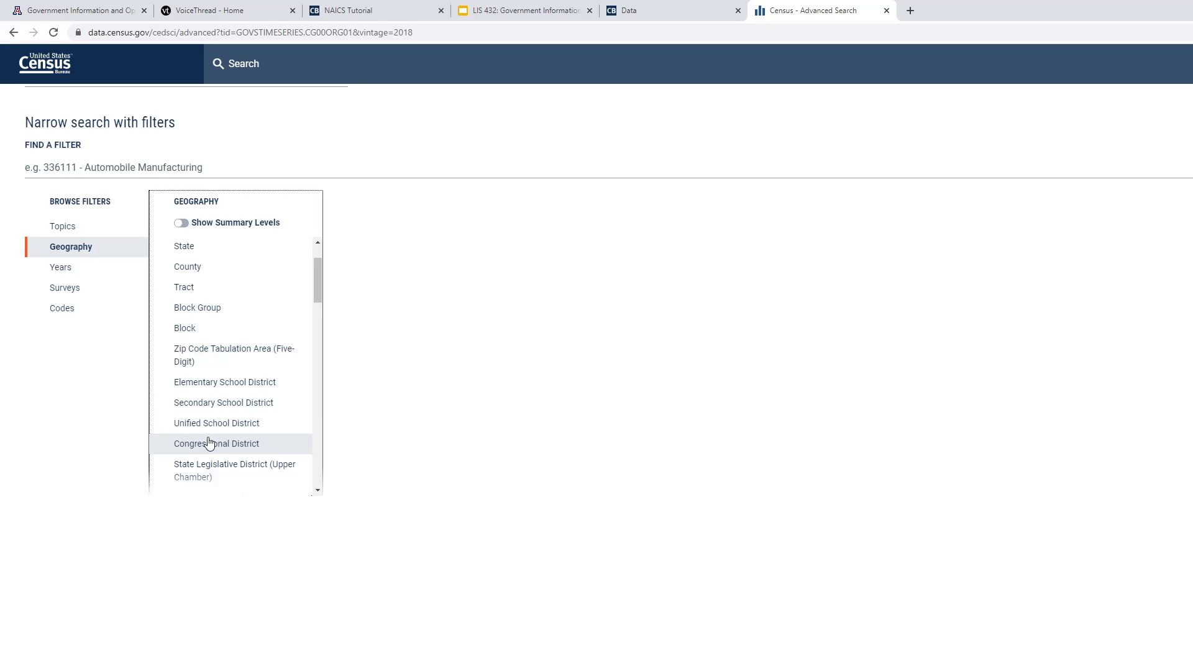
scroll(209, 443, down, 1)
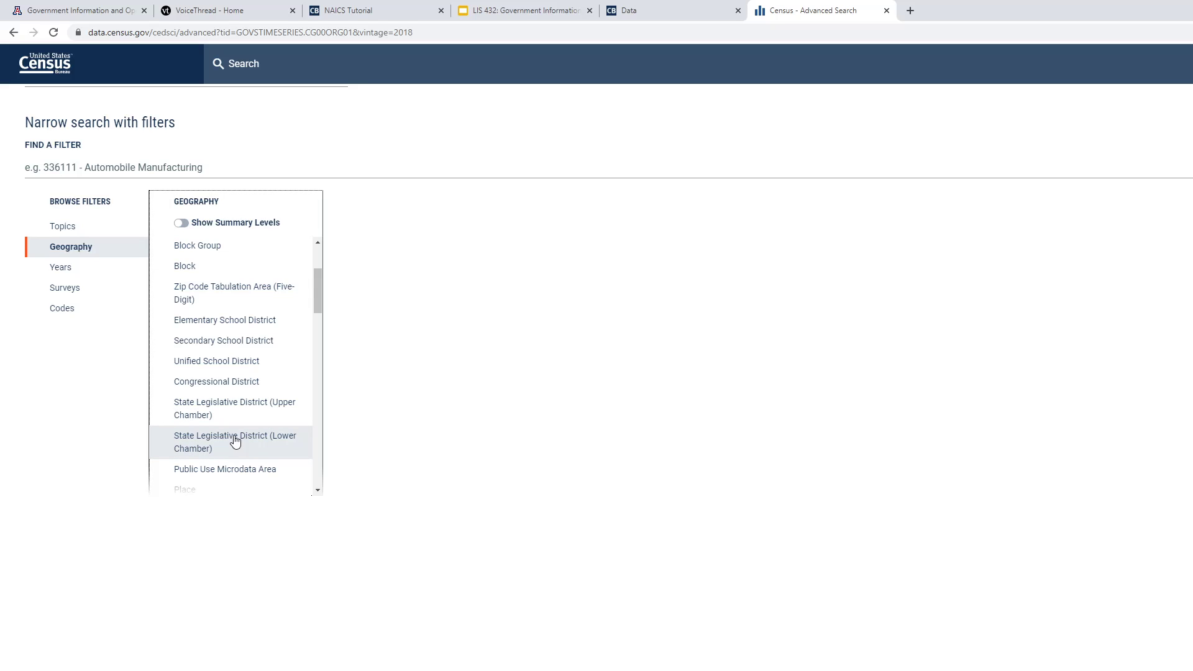
scroll(235, 440, down, 3)
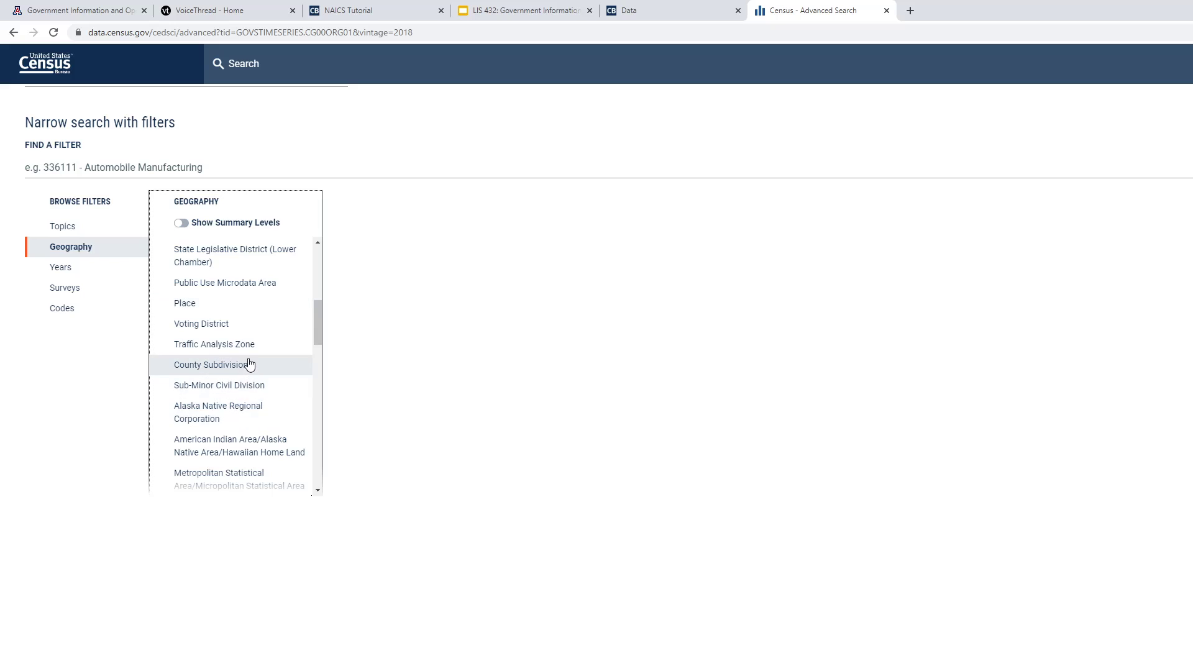
scroll(248, 363, down, 2)
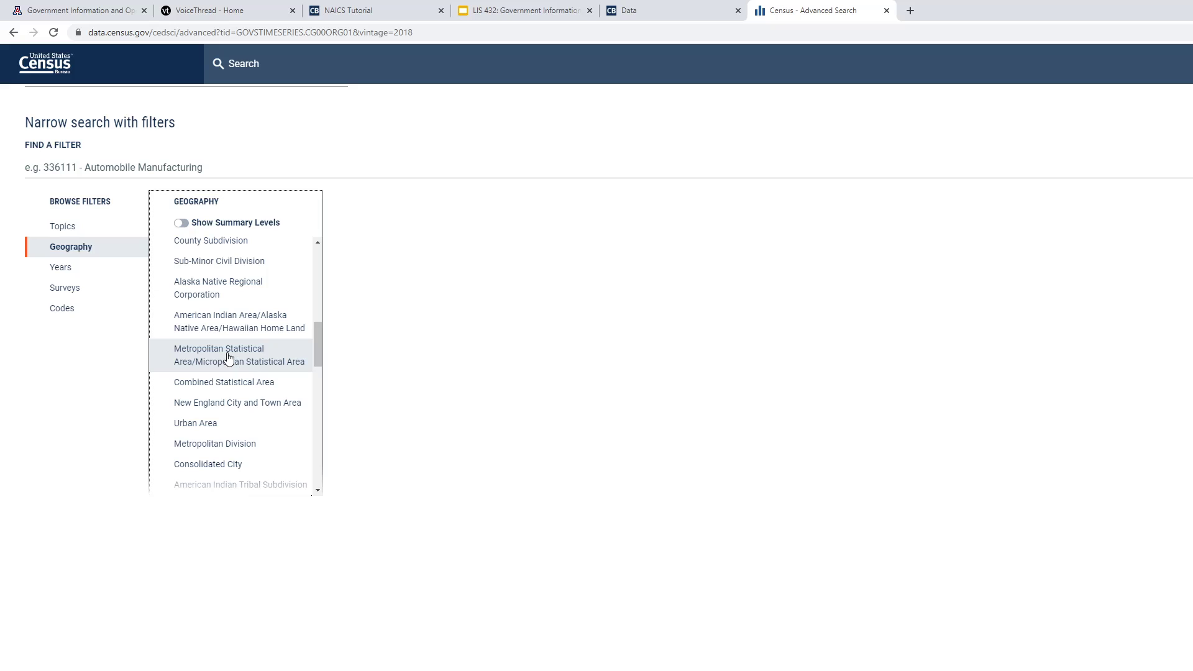
click(228, 358)
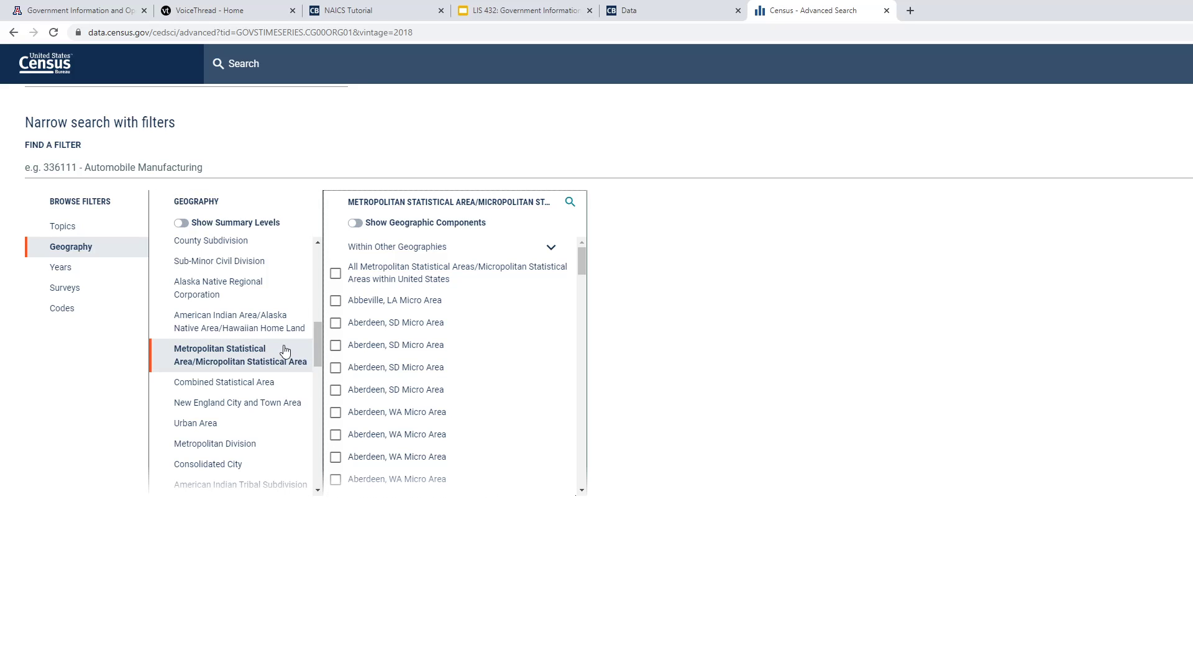
- Search within the Metropolitan Statistical Area/Micropolitan Statistical Area list for "phoe" and look through the matching areas
scroll(500, 361, down, 3)
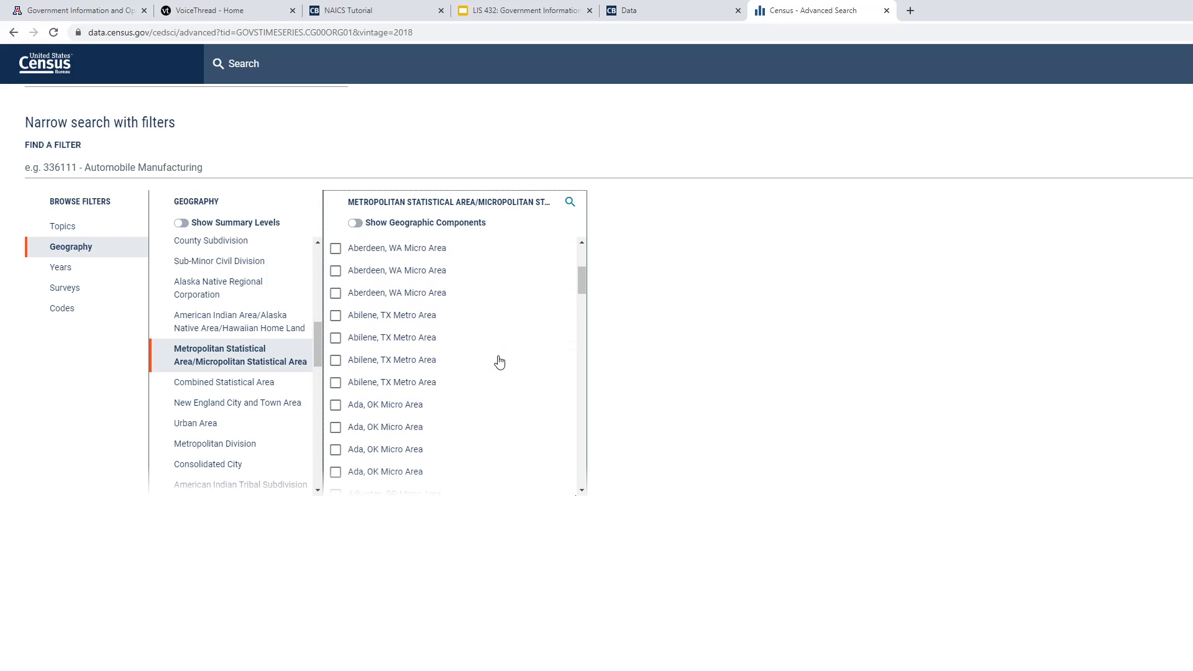
scroll(499, 361, up, 3)
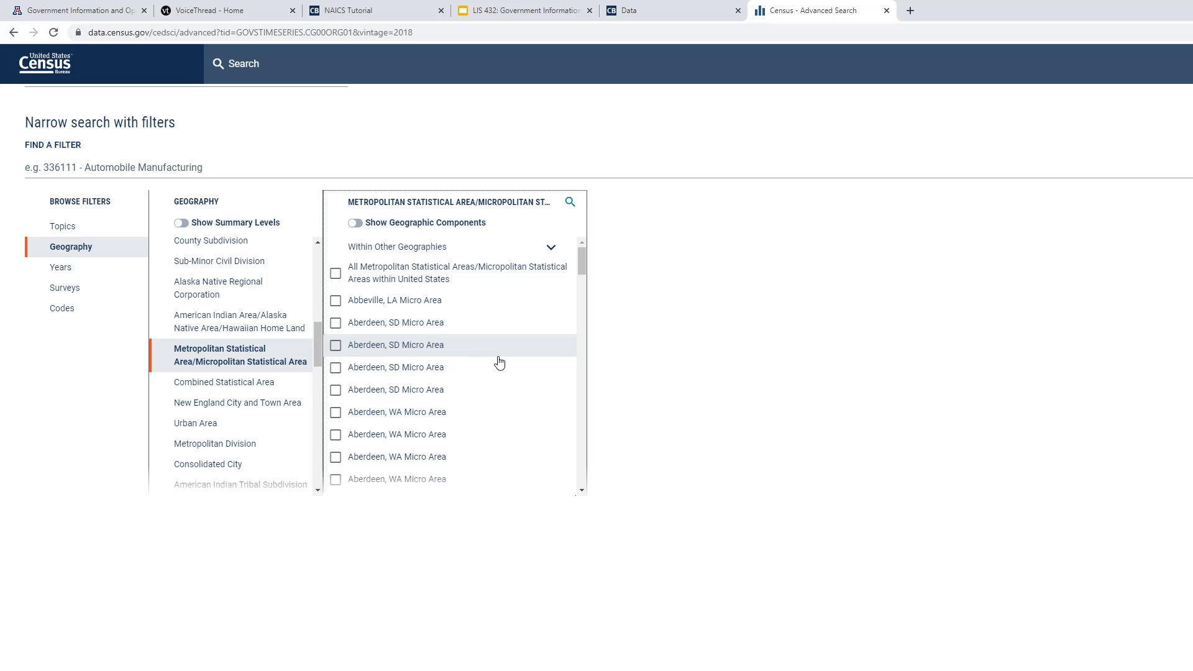
click(569, 202)
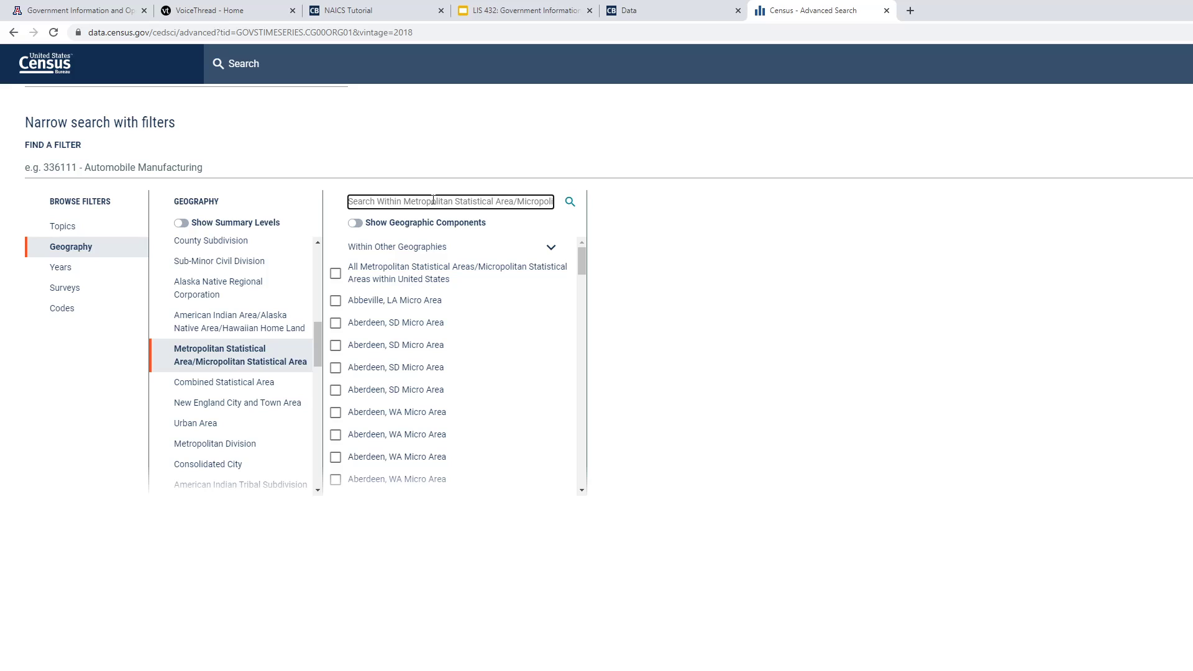
text(ph)
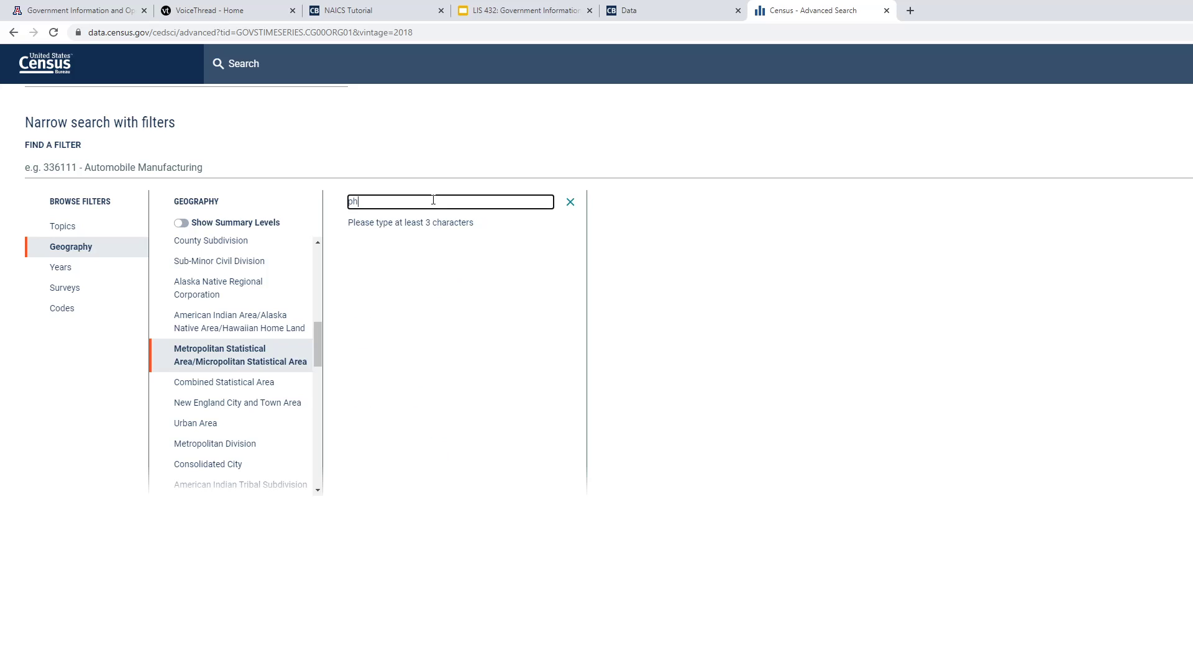
text(oe)
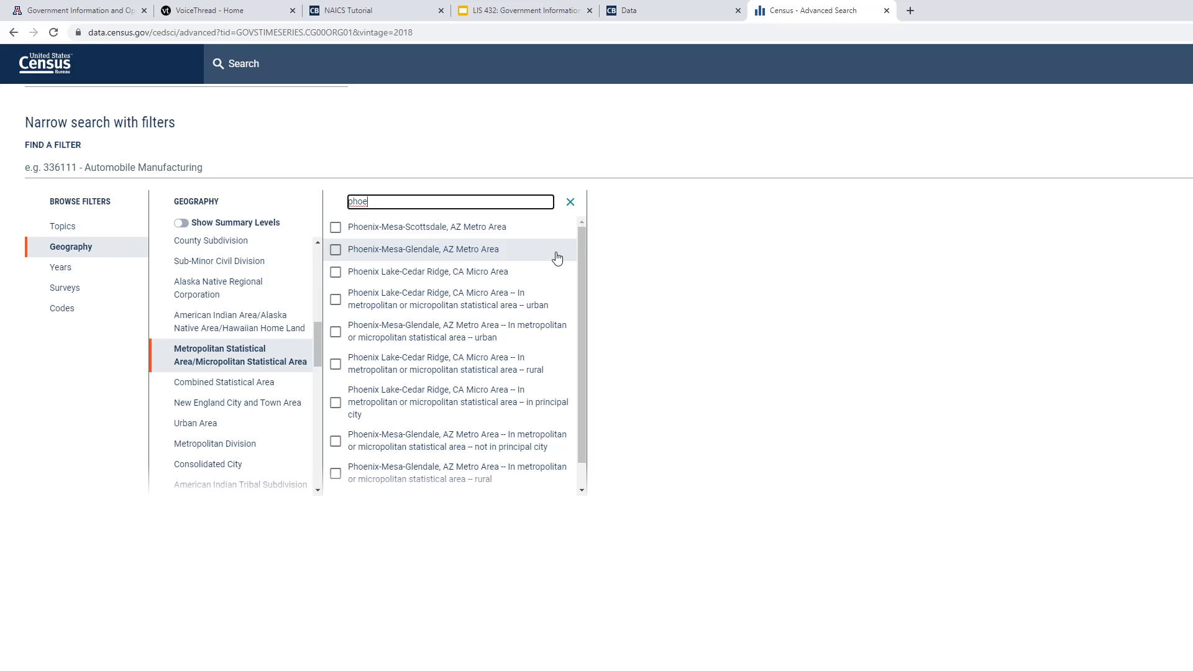
scroll(546, 250, down, 1)
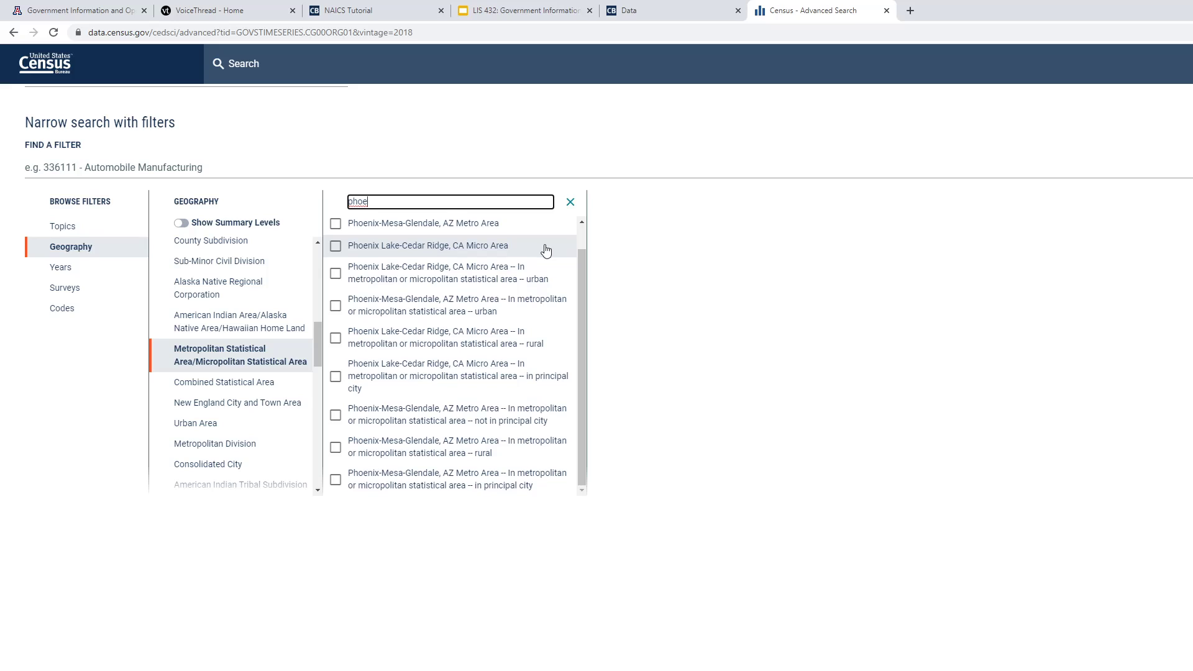
- Clear the area search, search the same list for "phoeni", and review the Phoenix area variants
key(BackSpace)
key(BackSpace)
key(BackSpace)
key(BackSpace)
scroll(545, 249, up, 1)
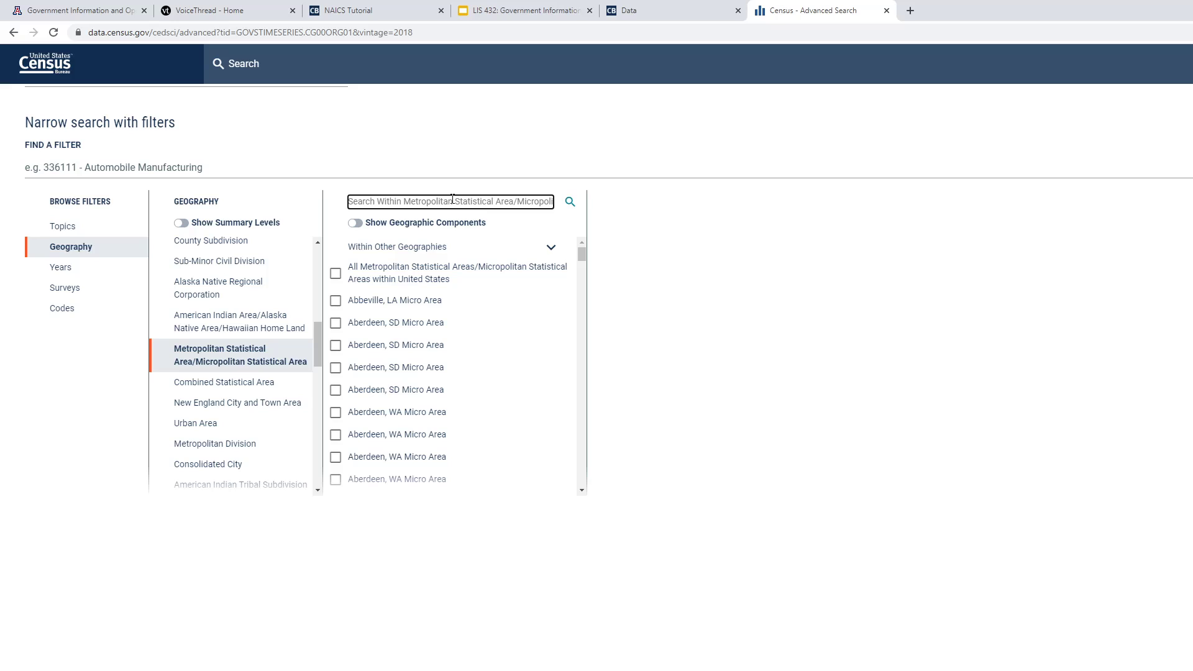
text(phoeni)
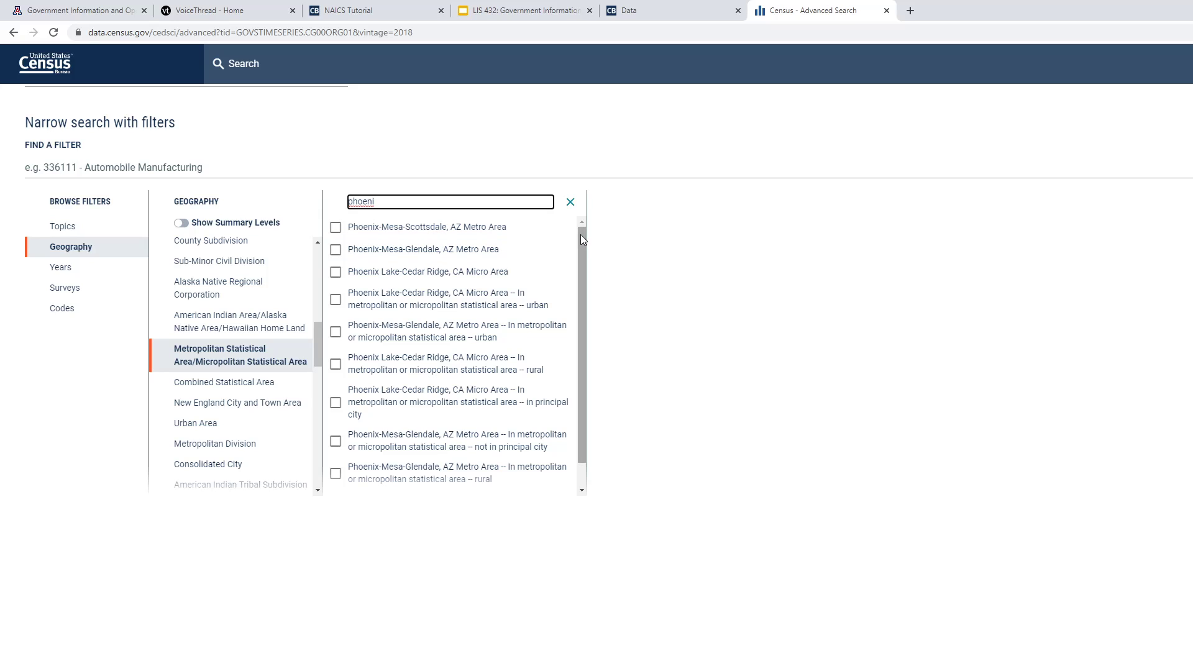
drag(580, 234, 572, 265)
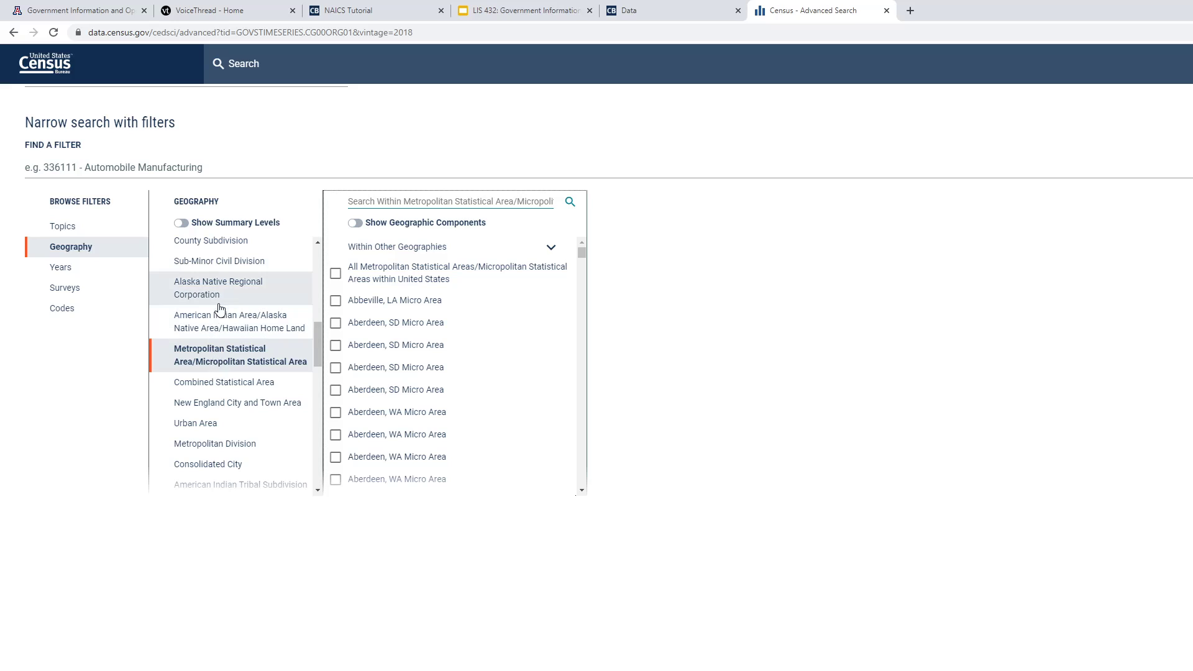
- Browse the Years and Surveys filters, and look through the Product and Service Codes within the Codes filters
click(77, 285)
click(67, 269)
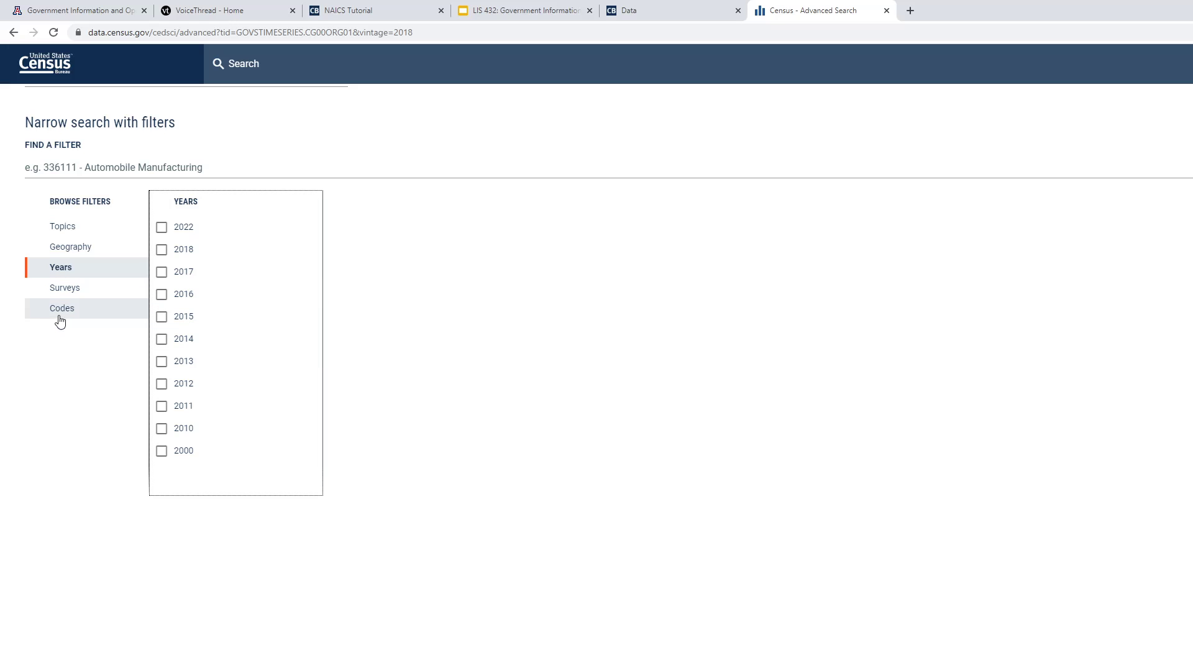
click(69, 295)
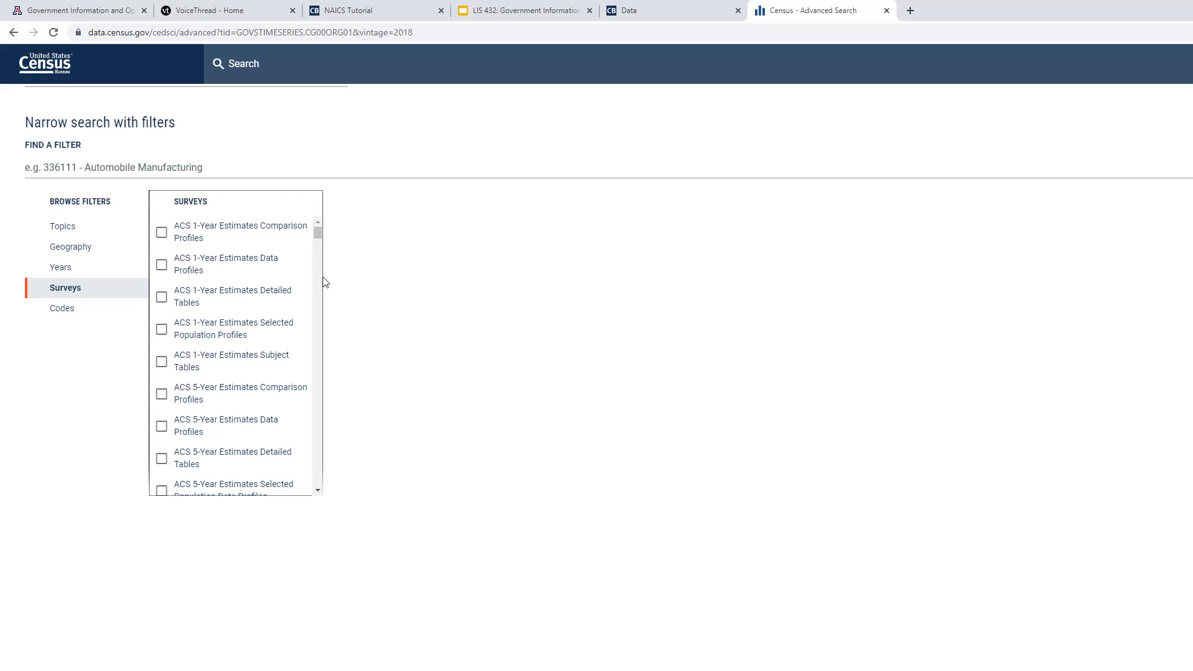
click(61, 310)
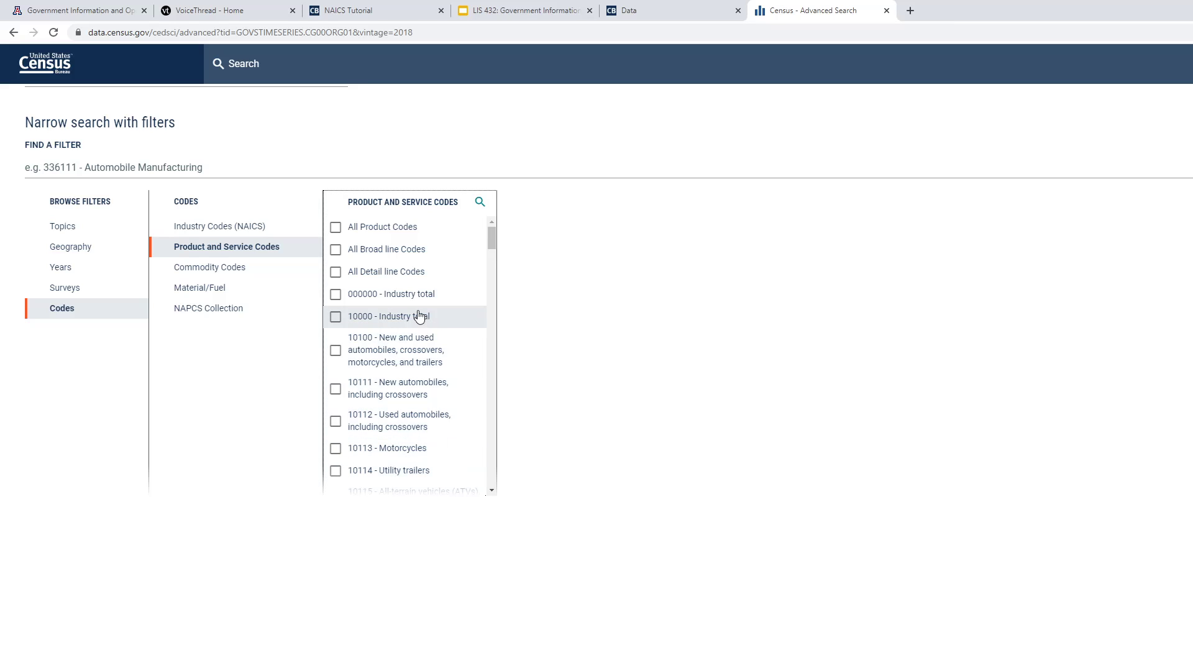
scroll(434, 394, down, 1)
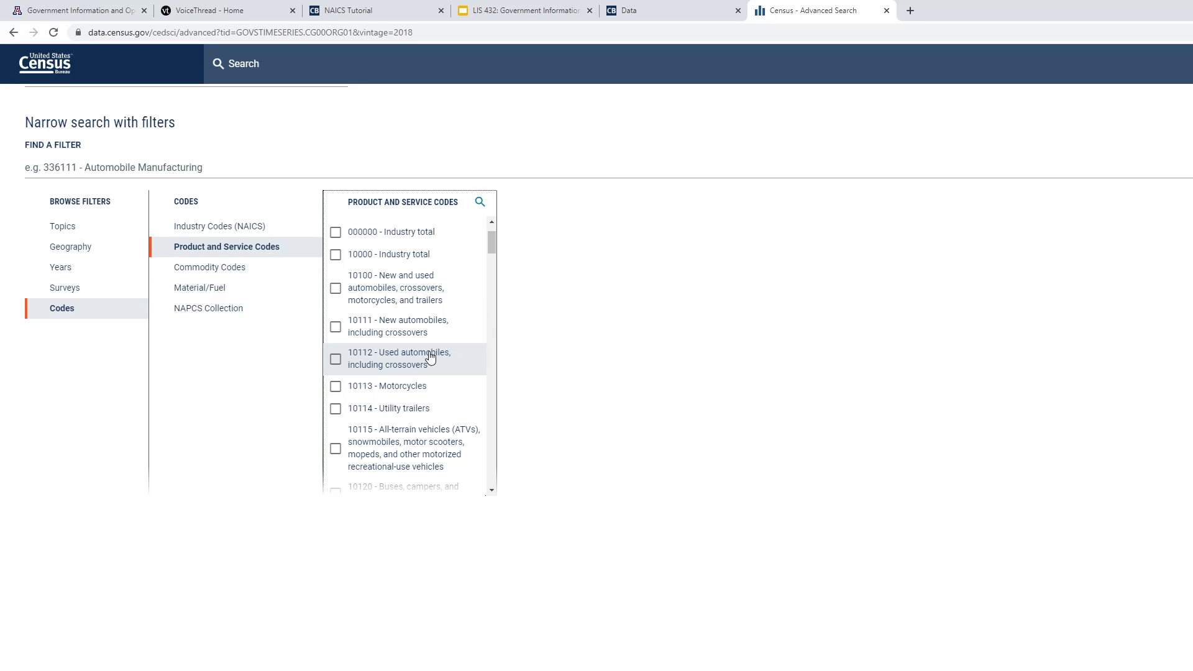
scroll(412, 397, down, 1)
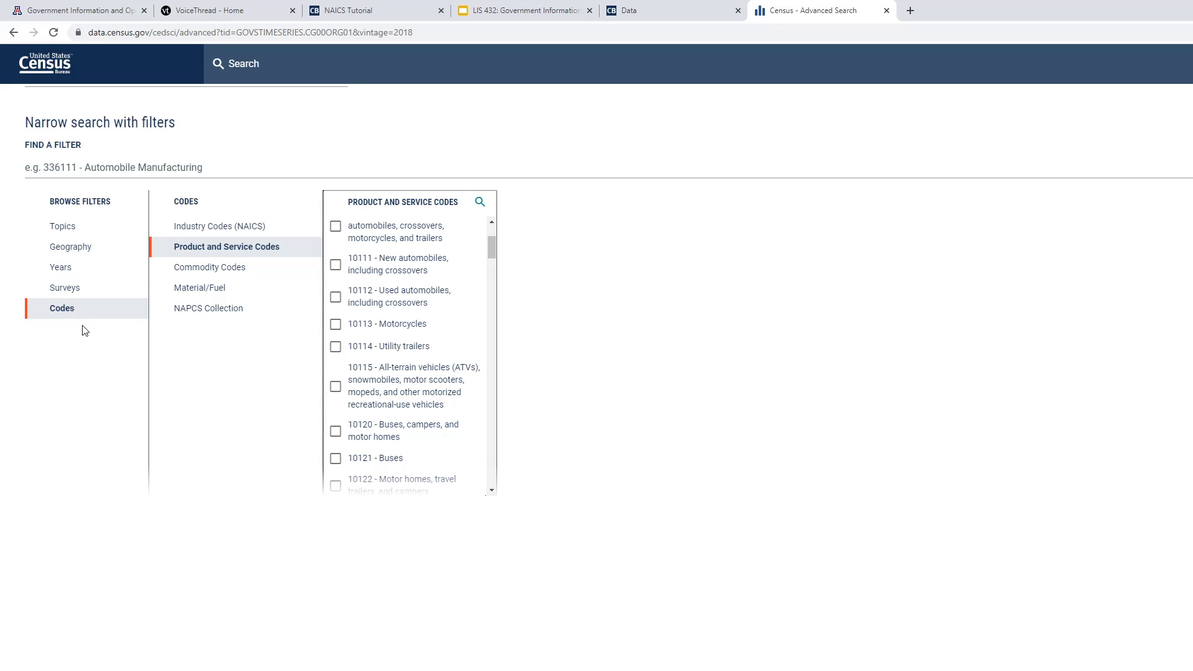
- Find filters matching "vaccine" across all filter categories, and clear the filter search
click(145, 166)
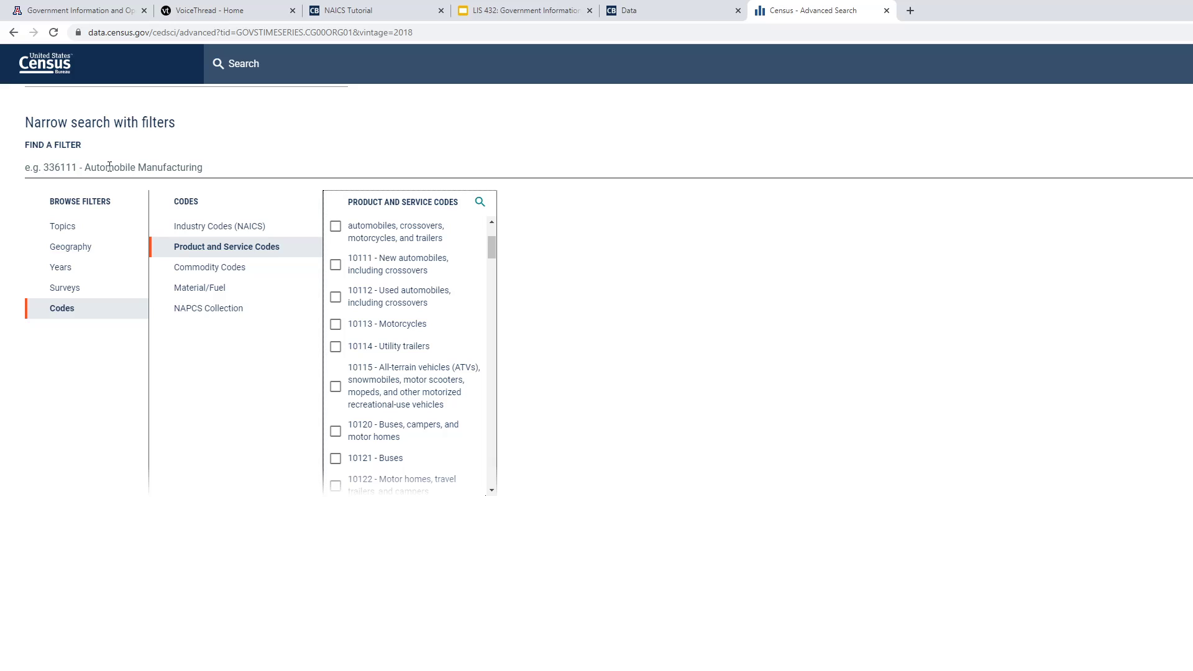
scroll(59, 168, up, 1)
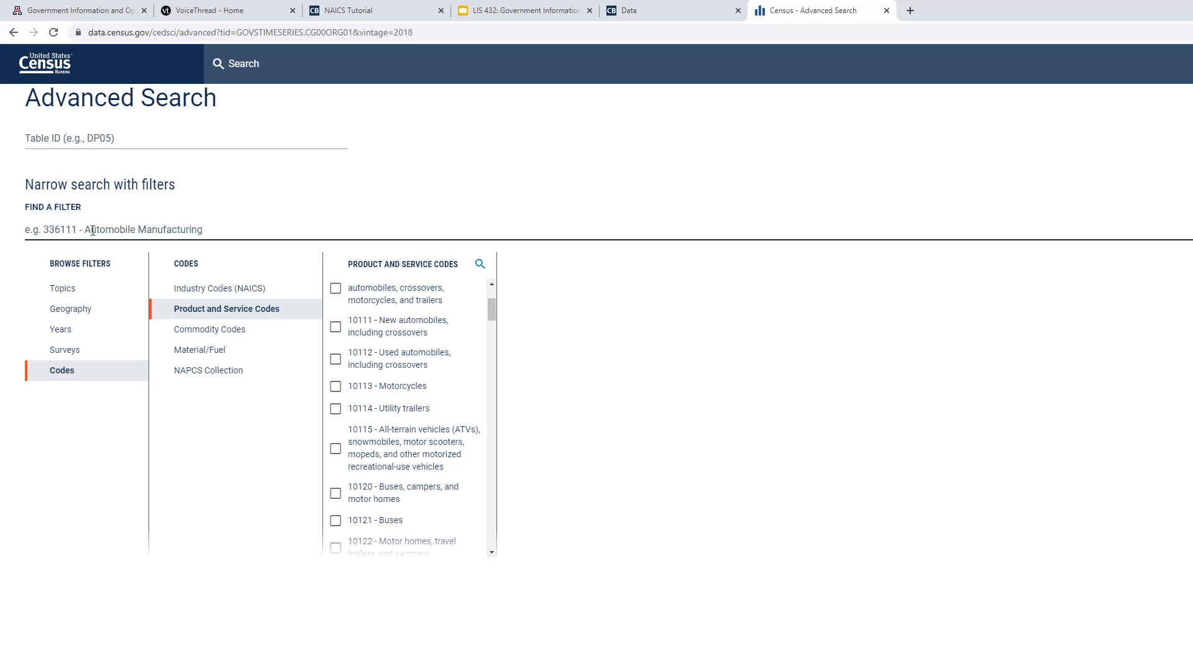
text(vaccine)
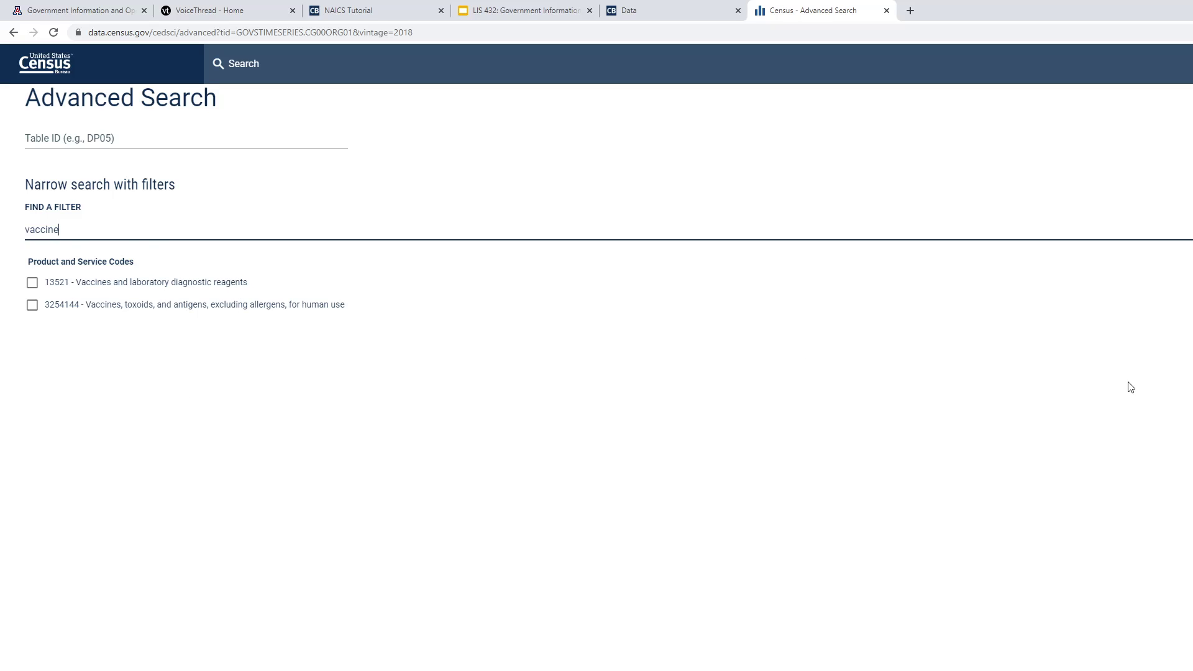
click(1192, 230)
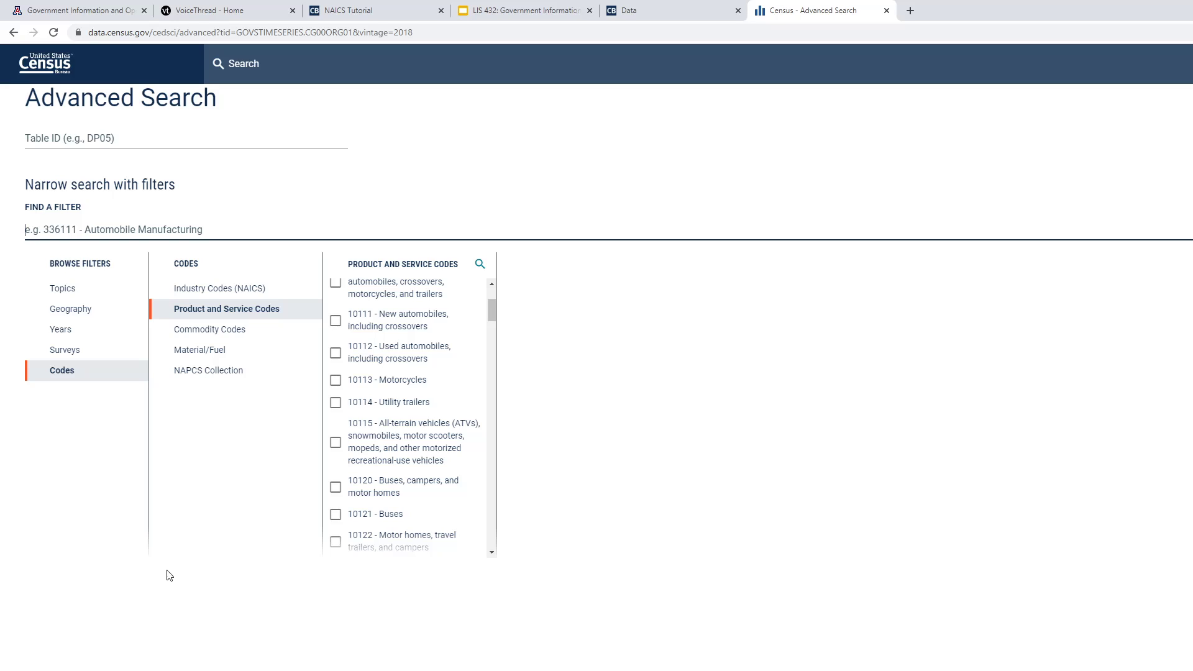
- Return to the topic filters and review the Business and Economy and Employment subtopics
click(59, 290)
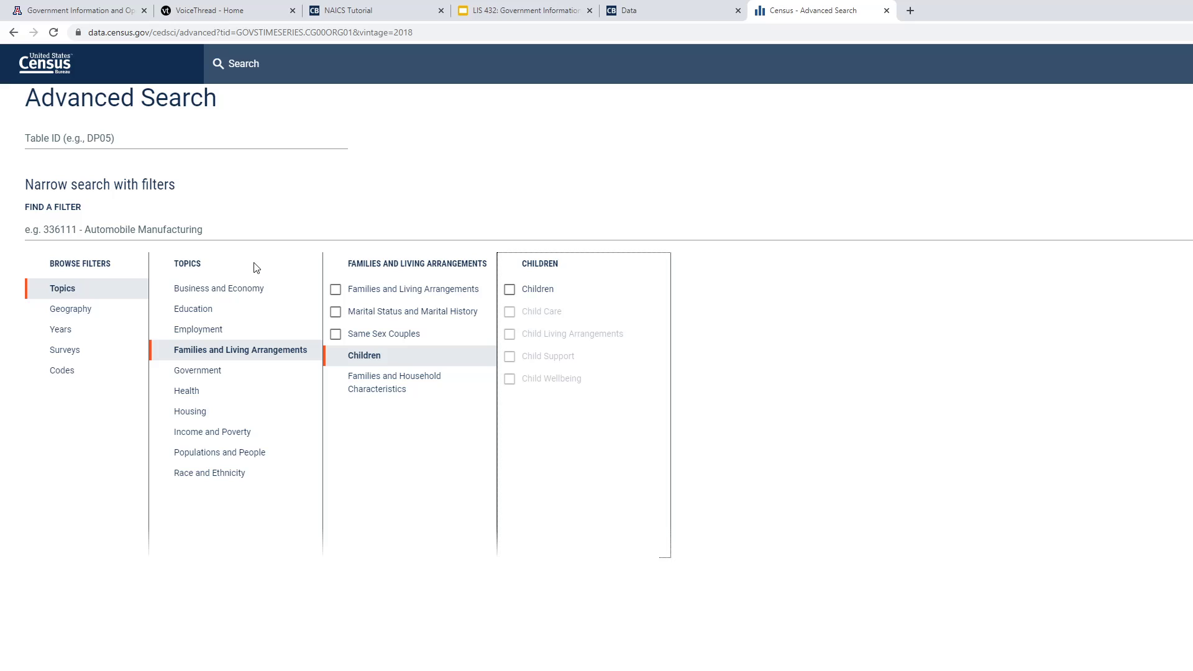
click(241, 295)
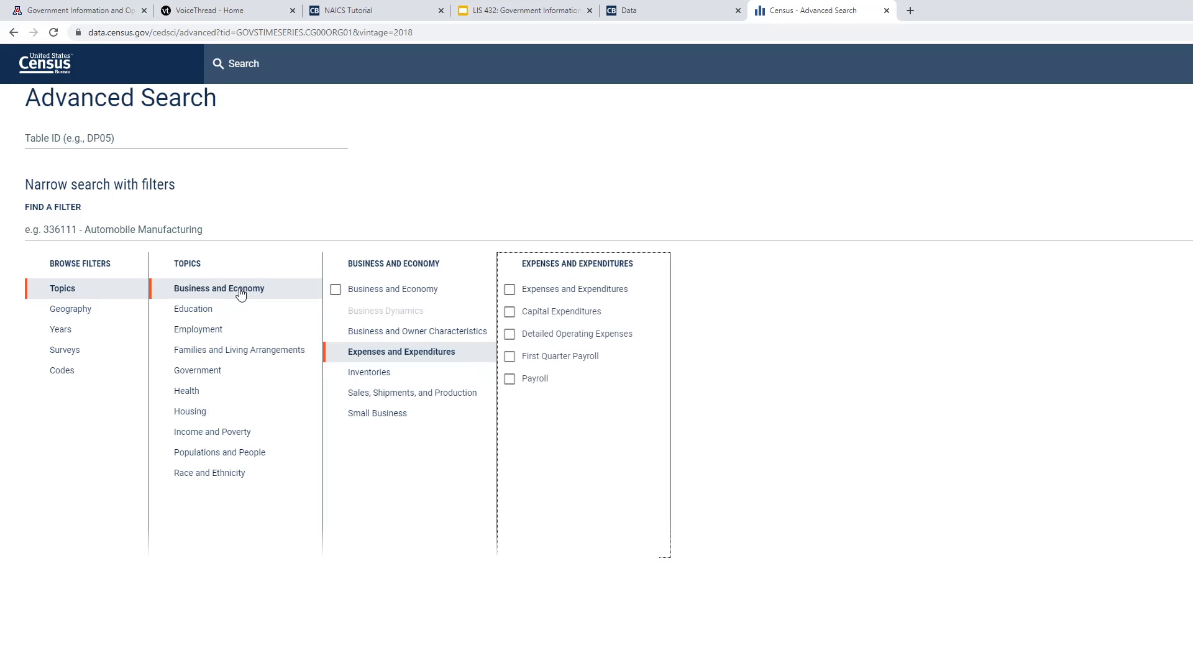
click(222, 336)
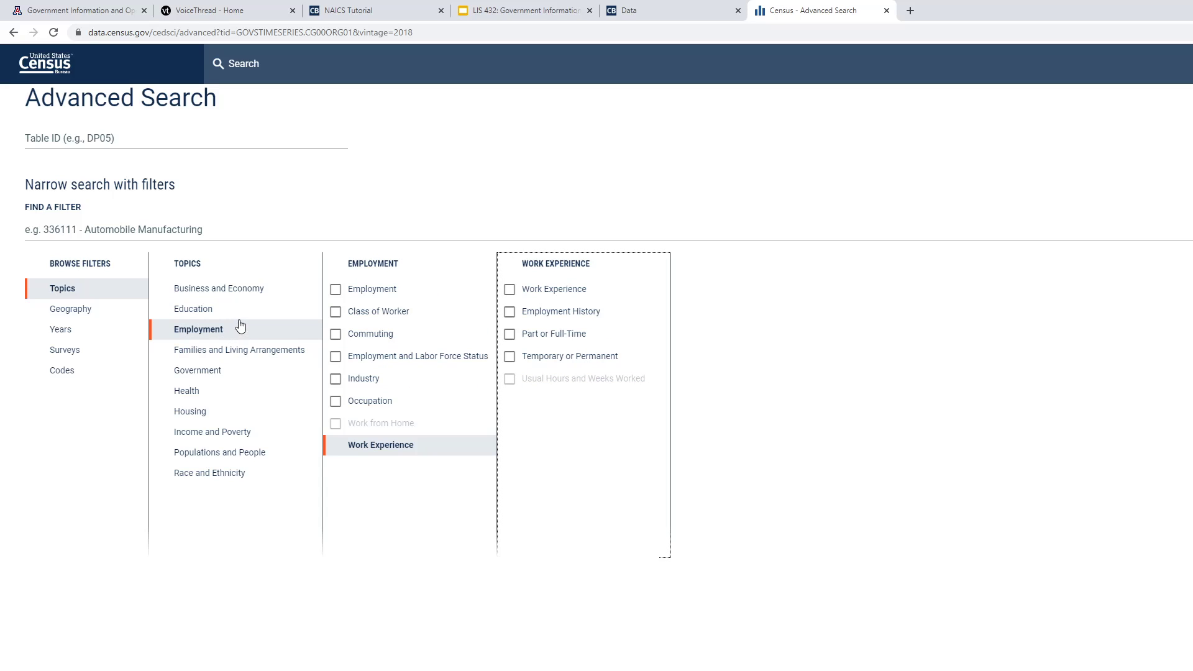